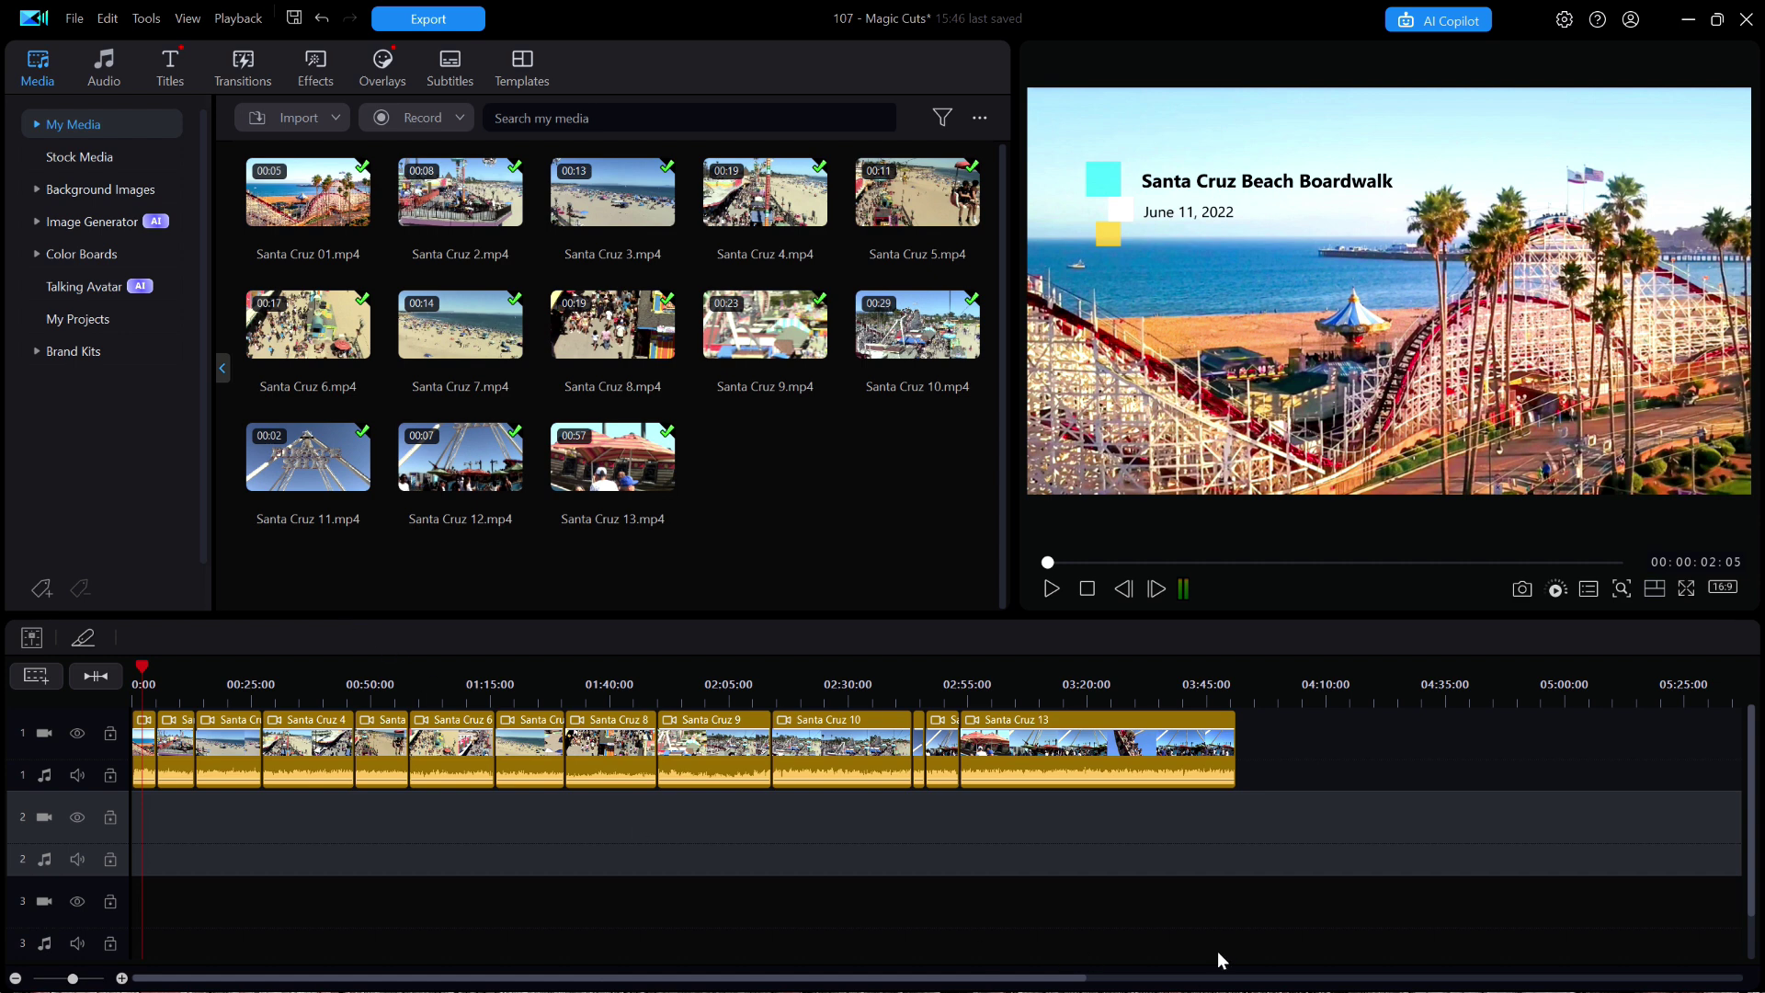
Step: Marquee-select all thirteen Santa Cruz clips on video track 1
left_click_drag(1291, 825, 138, 706)
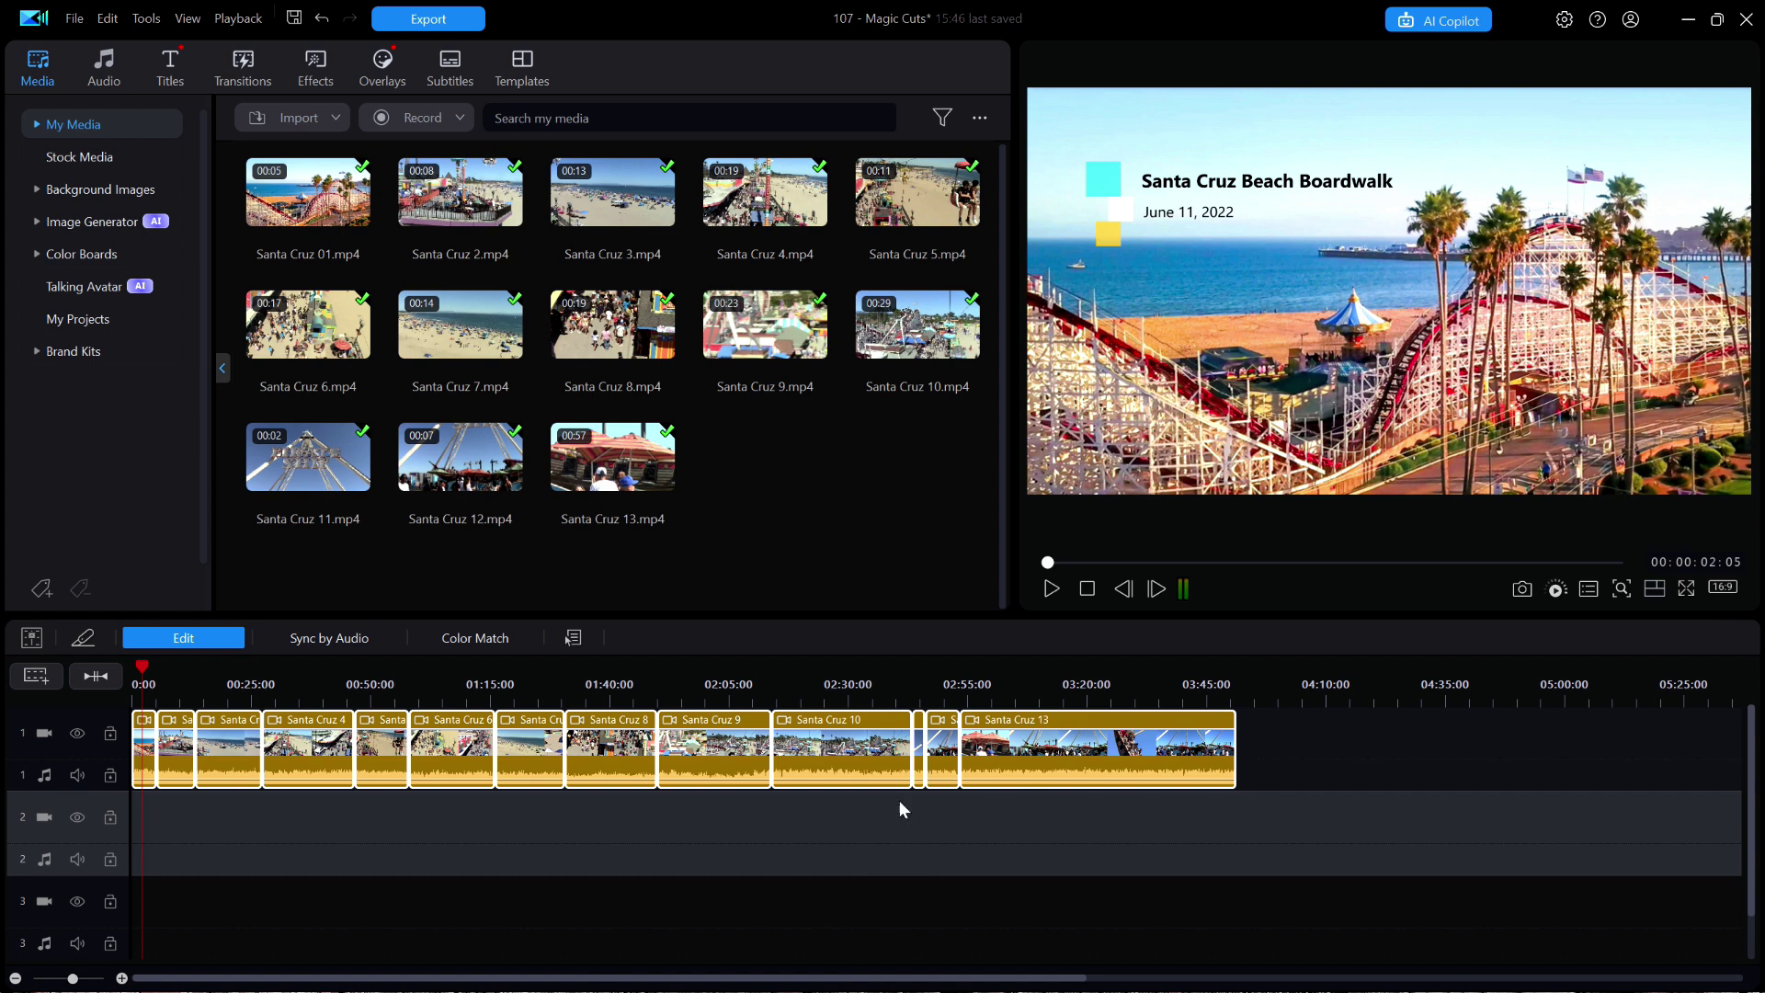
left_click(805, 814)
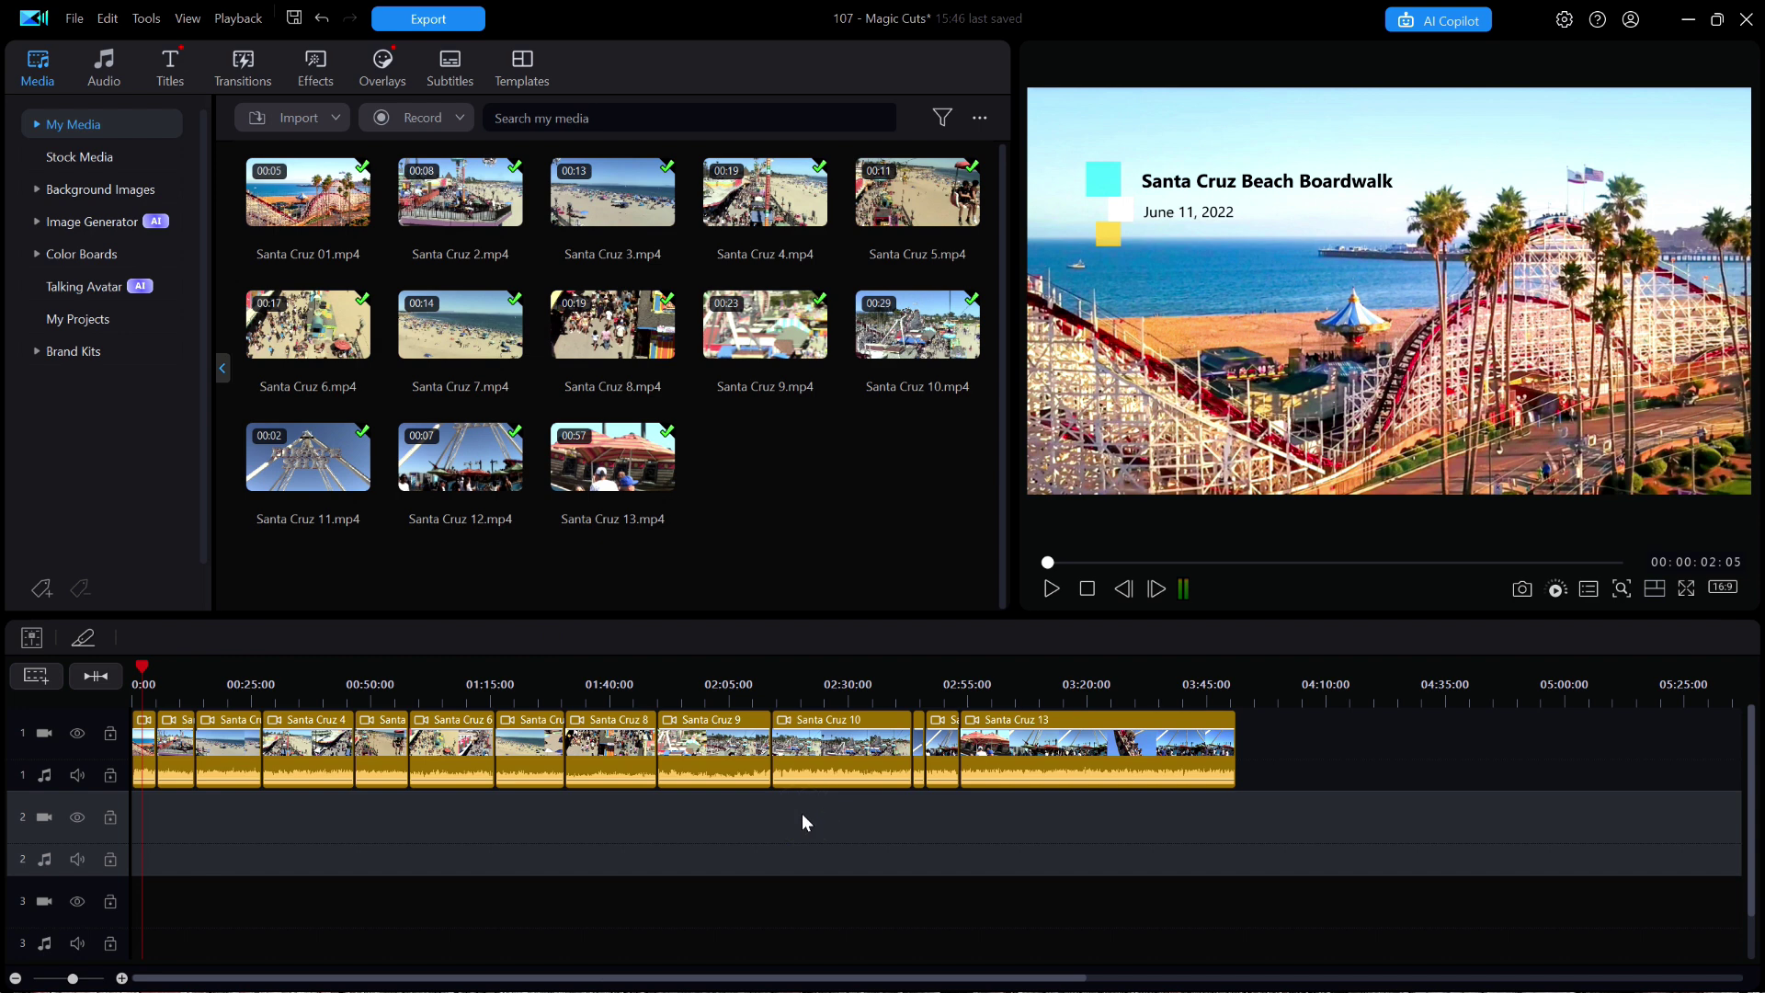
left_click(517, 684)
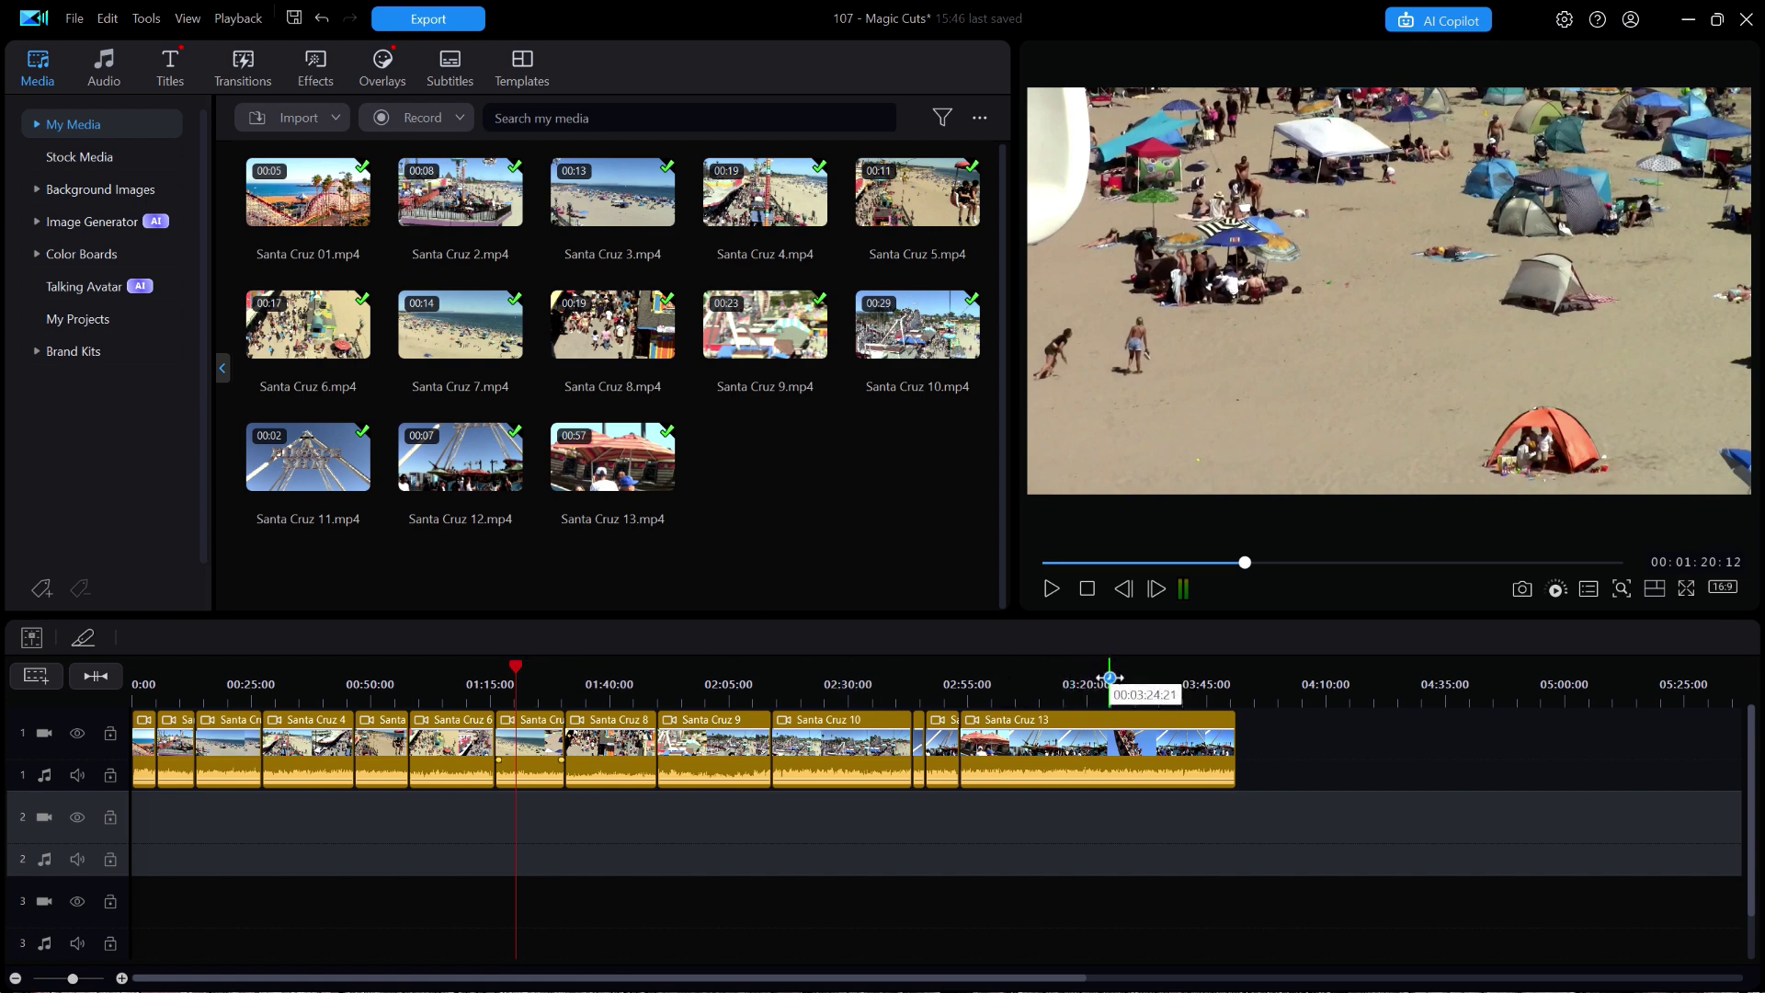
left_click(1110, 677)
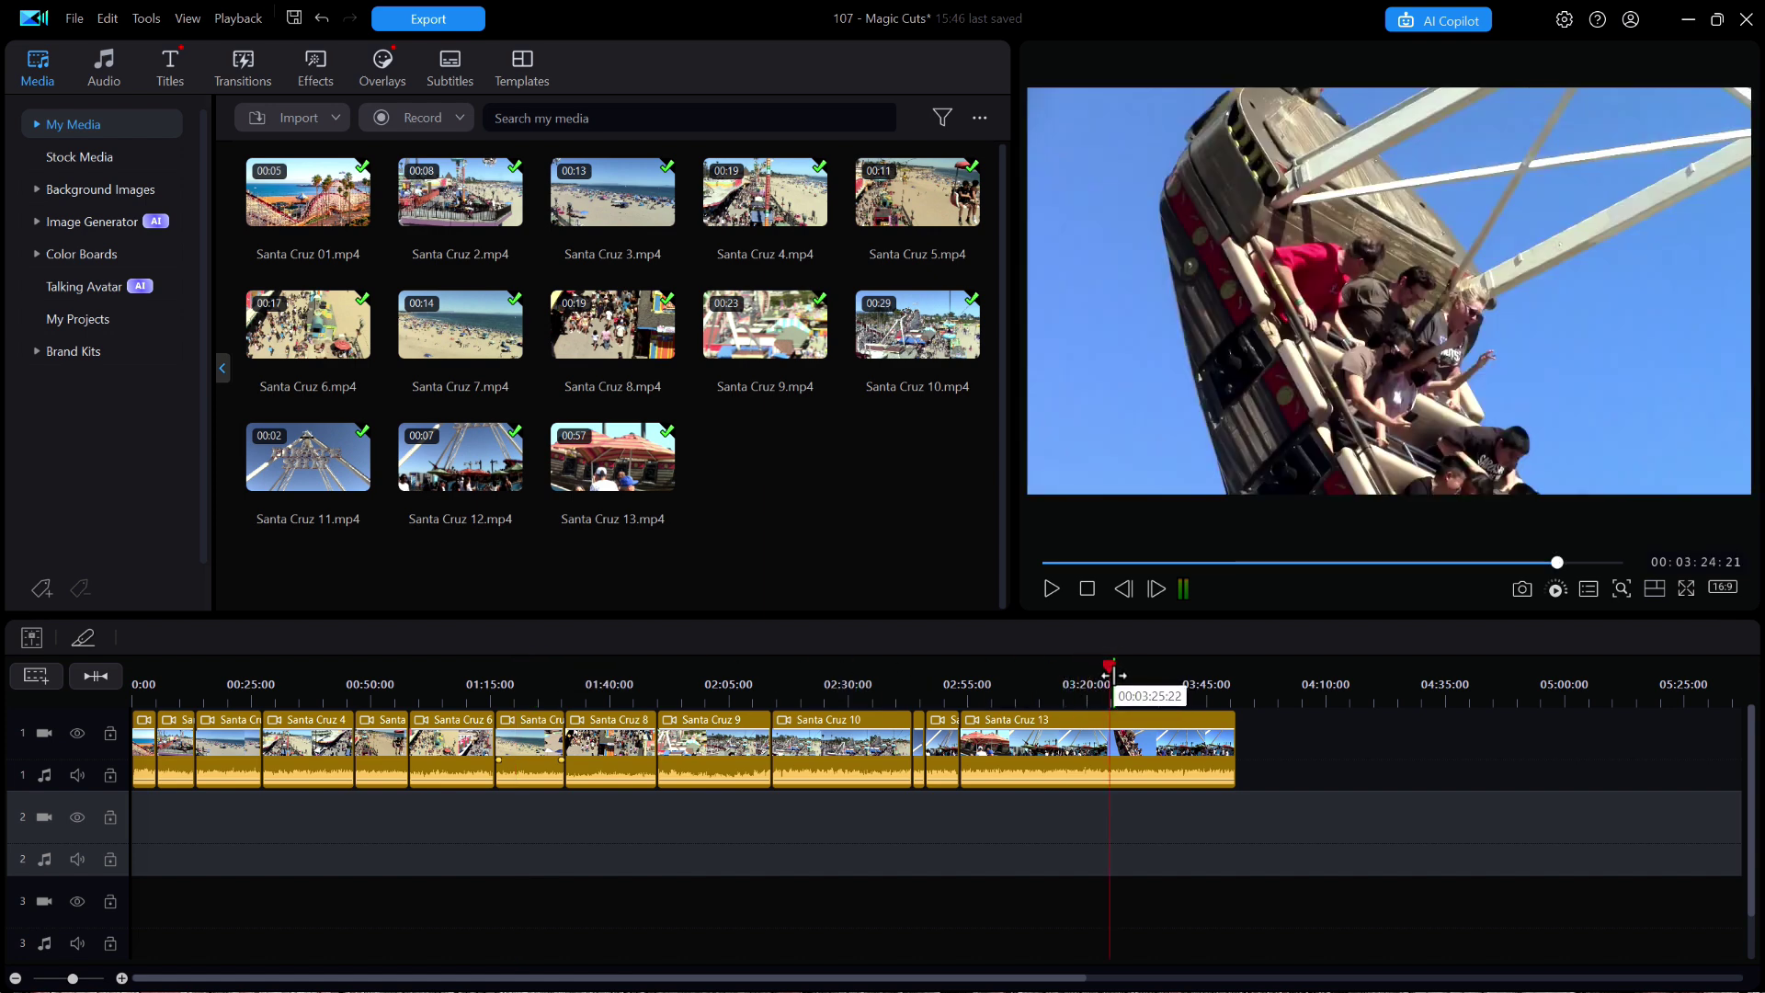
left_click_drag(1110, 677, 1144, 667)
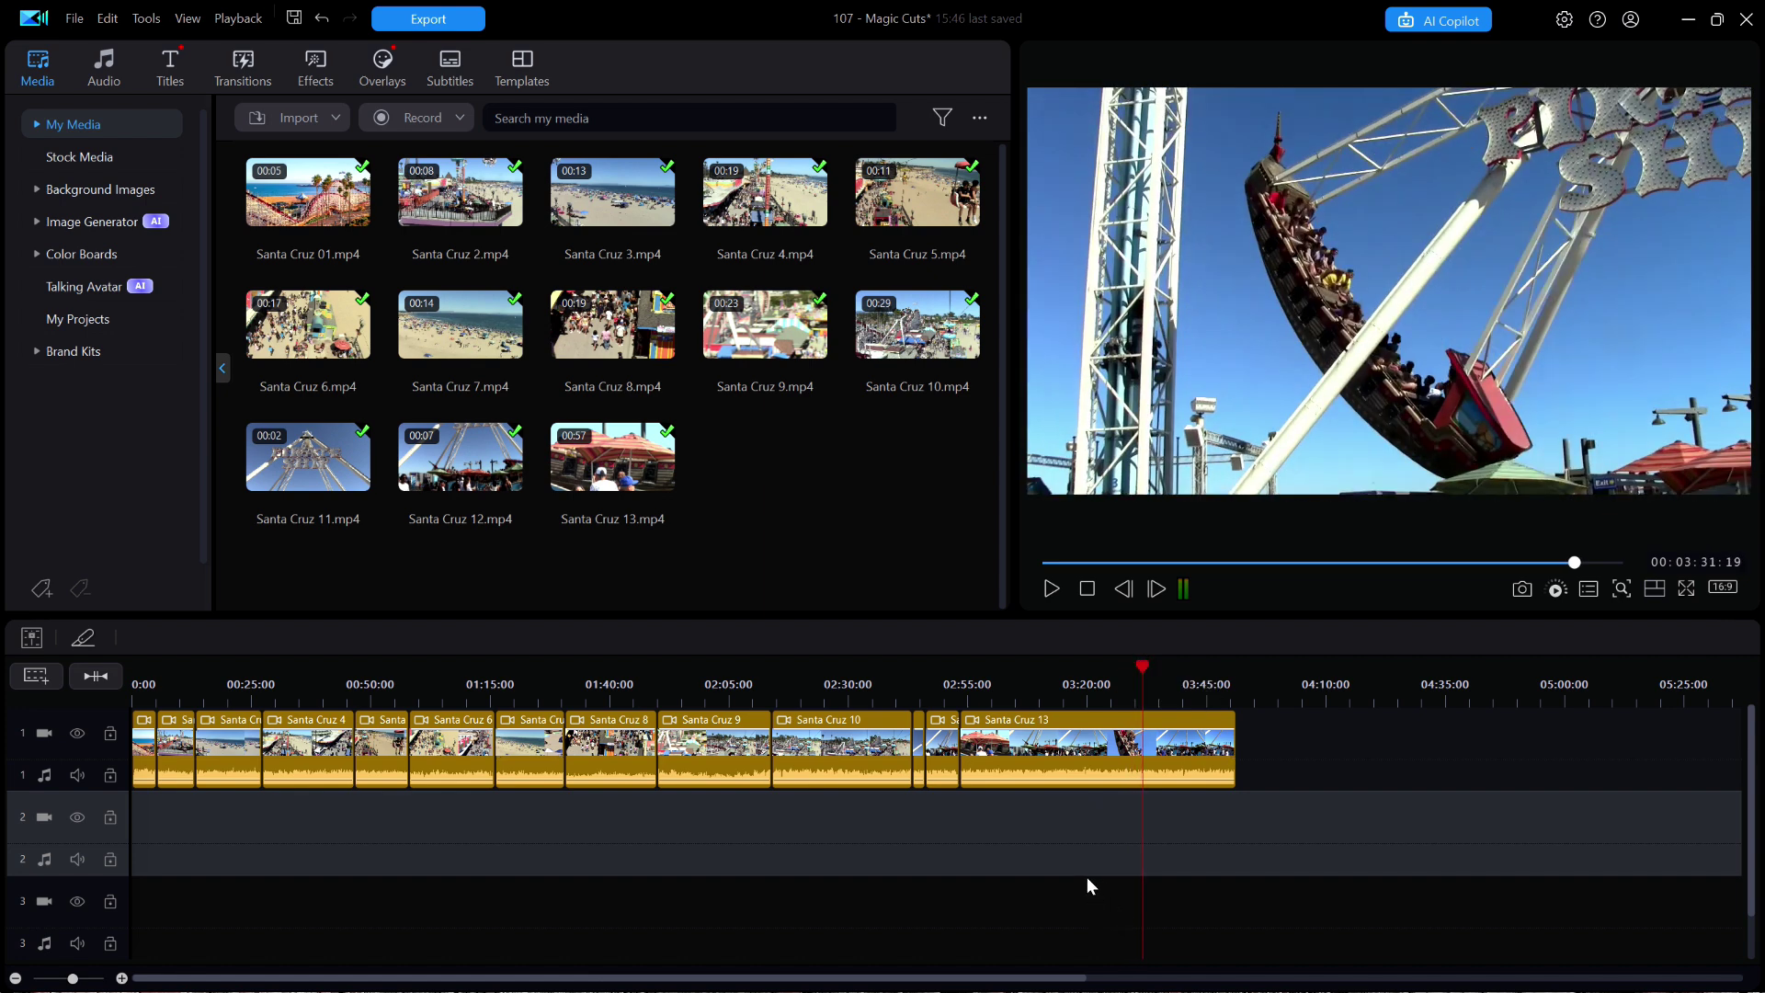
left_click(425, 20)
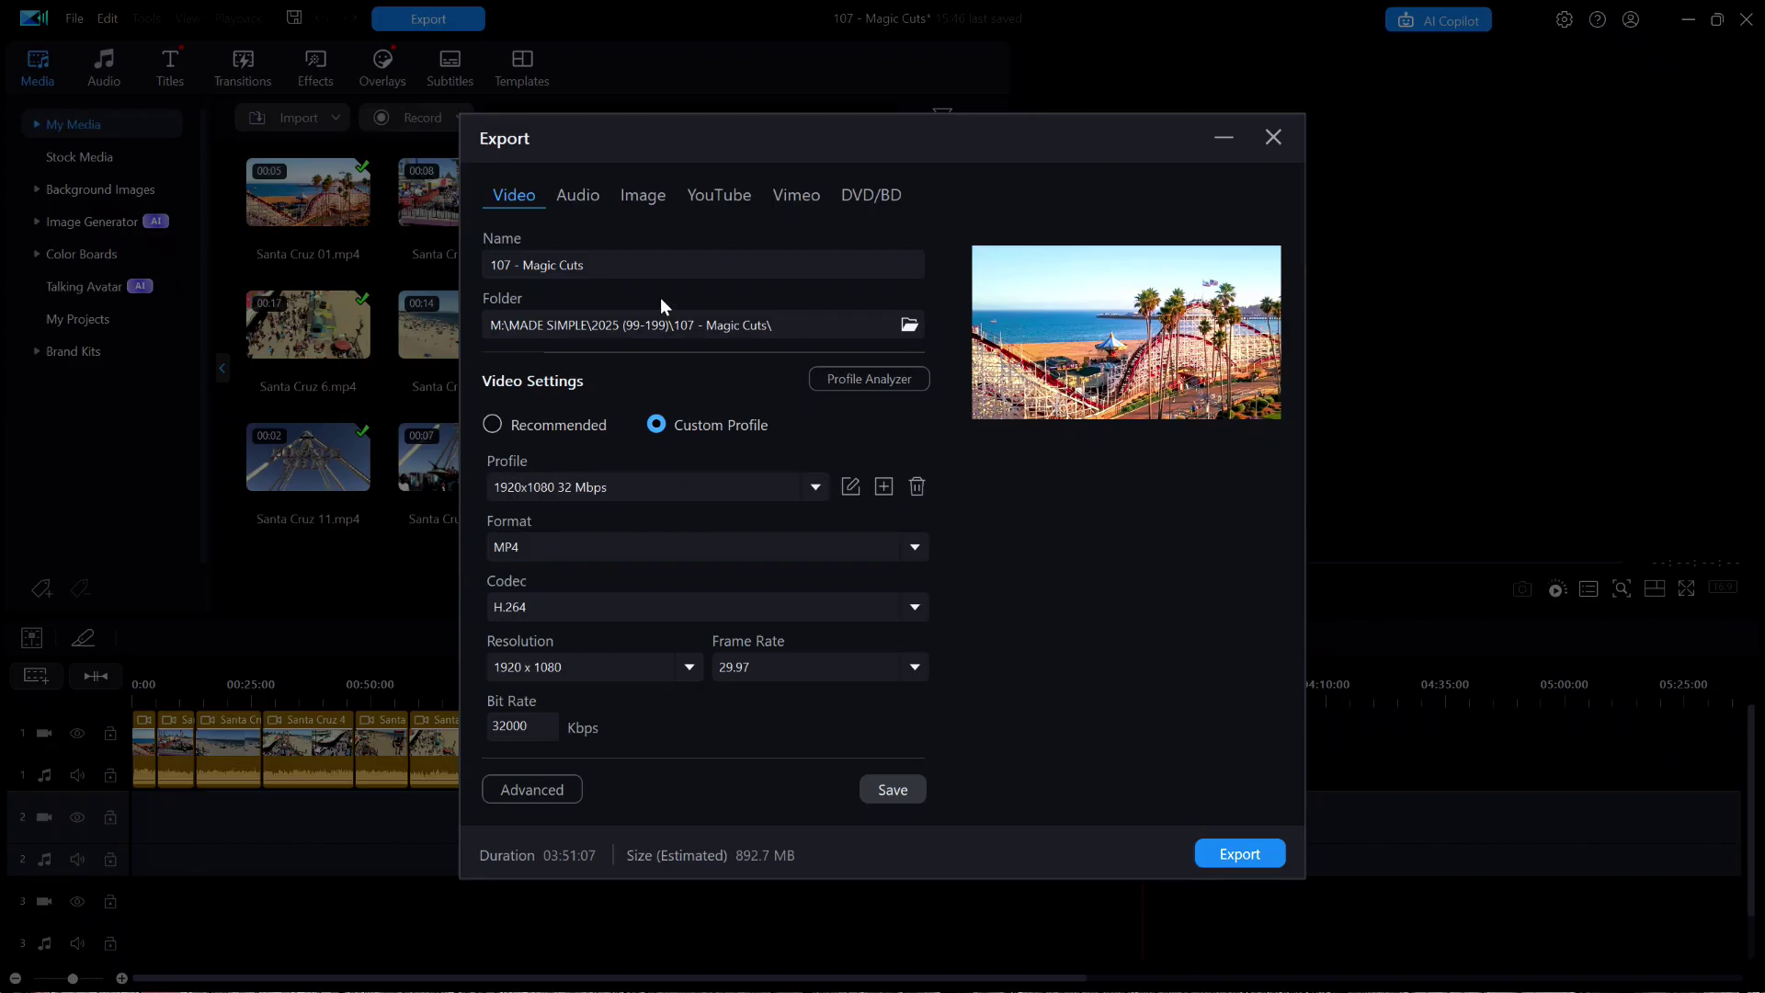
Step: Export the project as 'Santa Cruz Temp'
left_click(623, 265)
type("Santa Cruz Temp")
left_click(1236, 853)
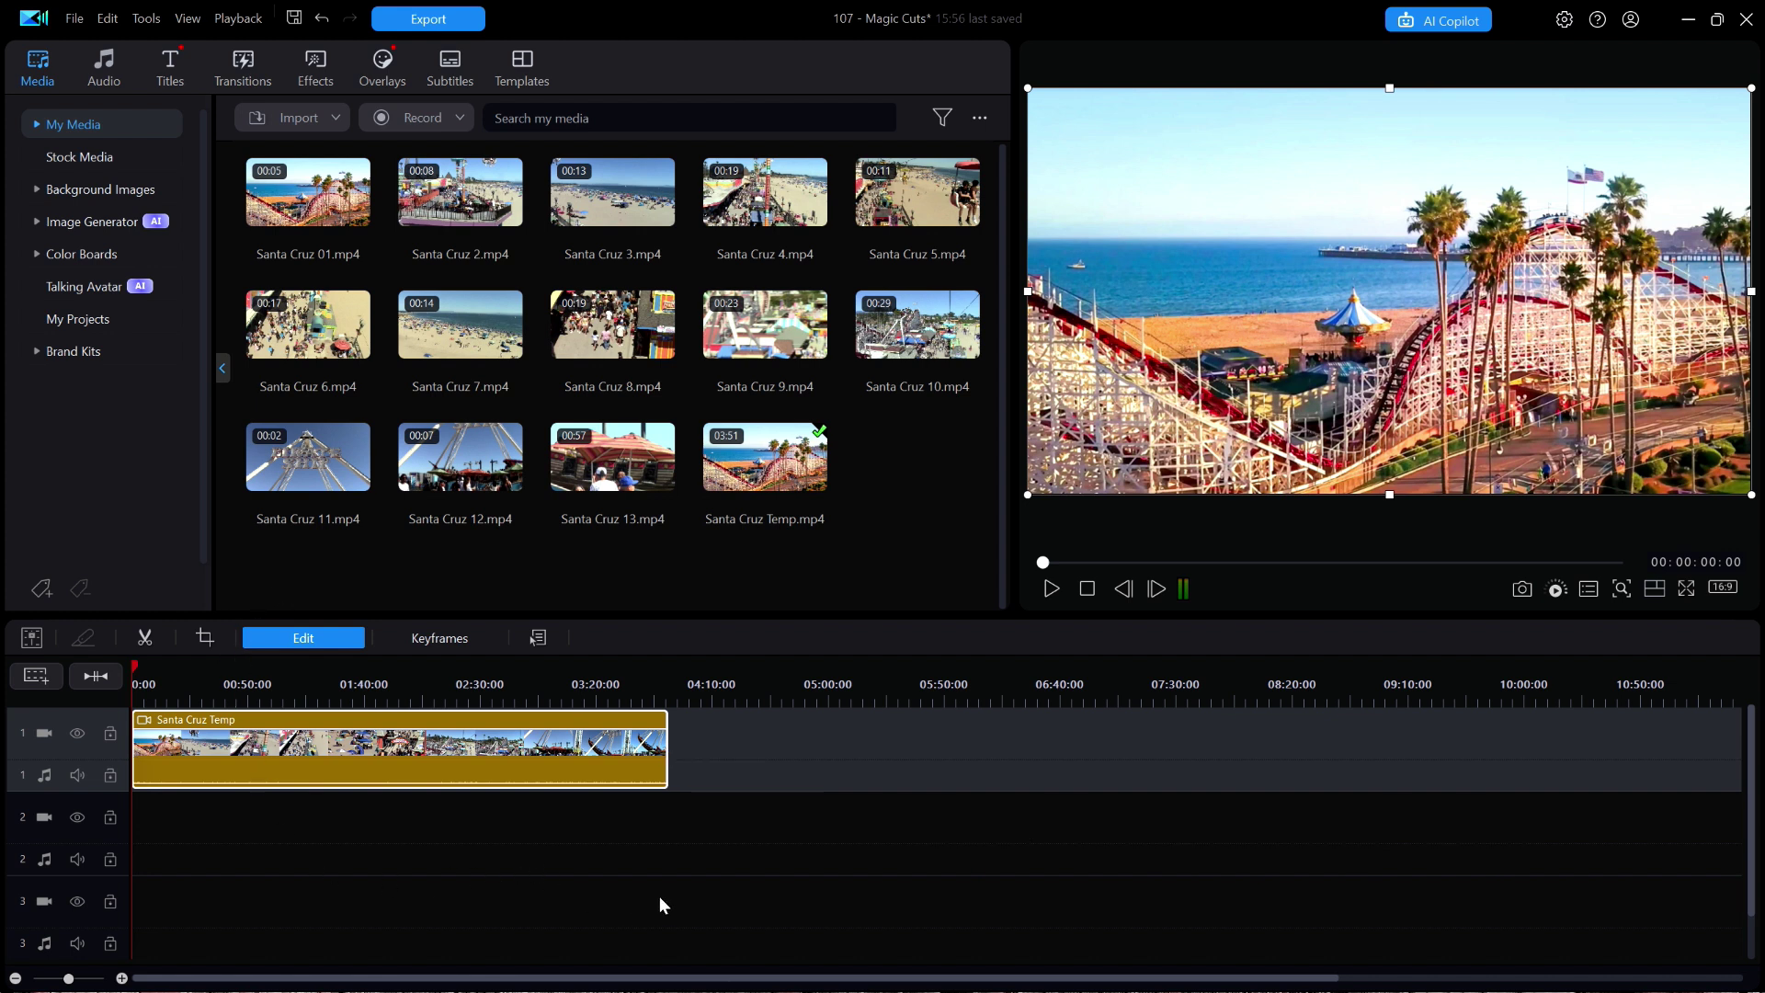
Step: Zoom in on the Santa Cruz Temp clip and open Edit Video > Magic Cut for it
left_click_drag(578, 684, 950, 681)
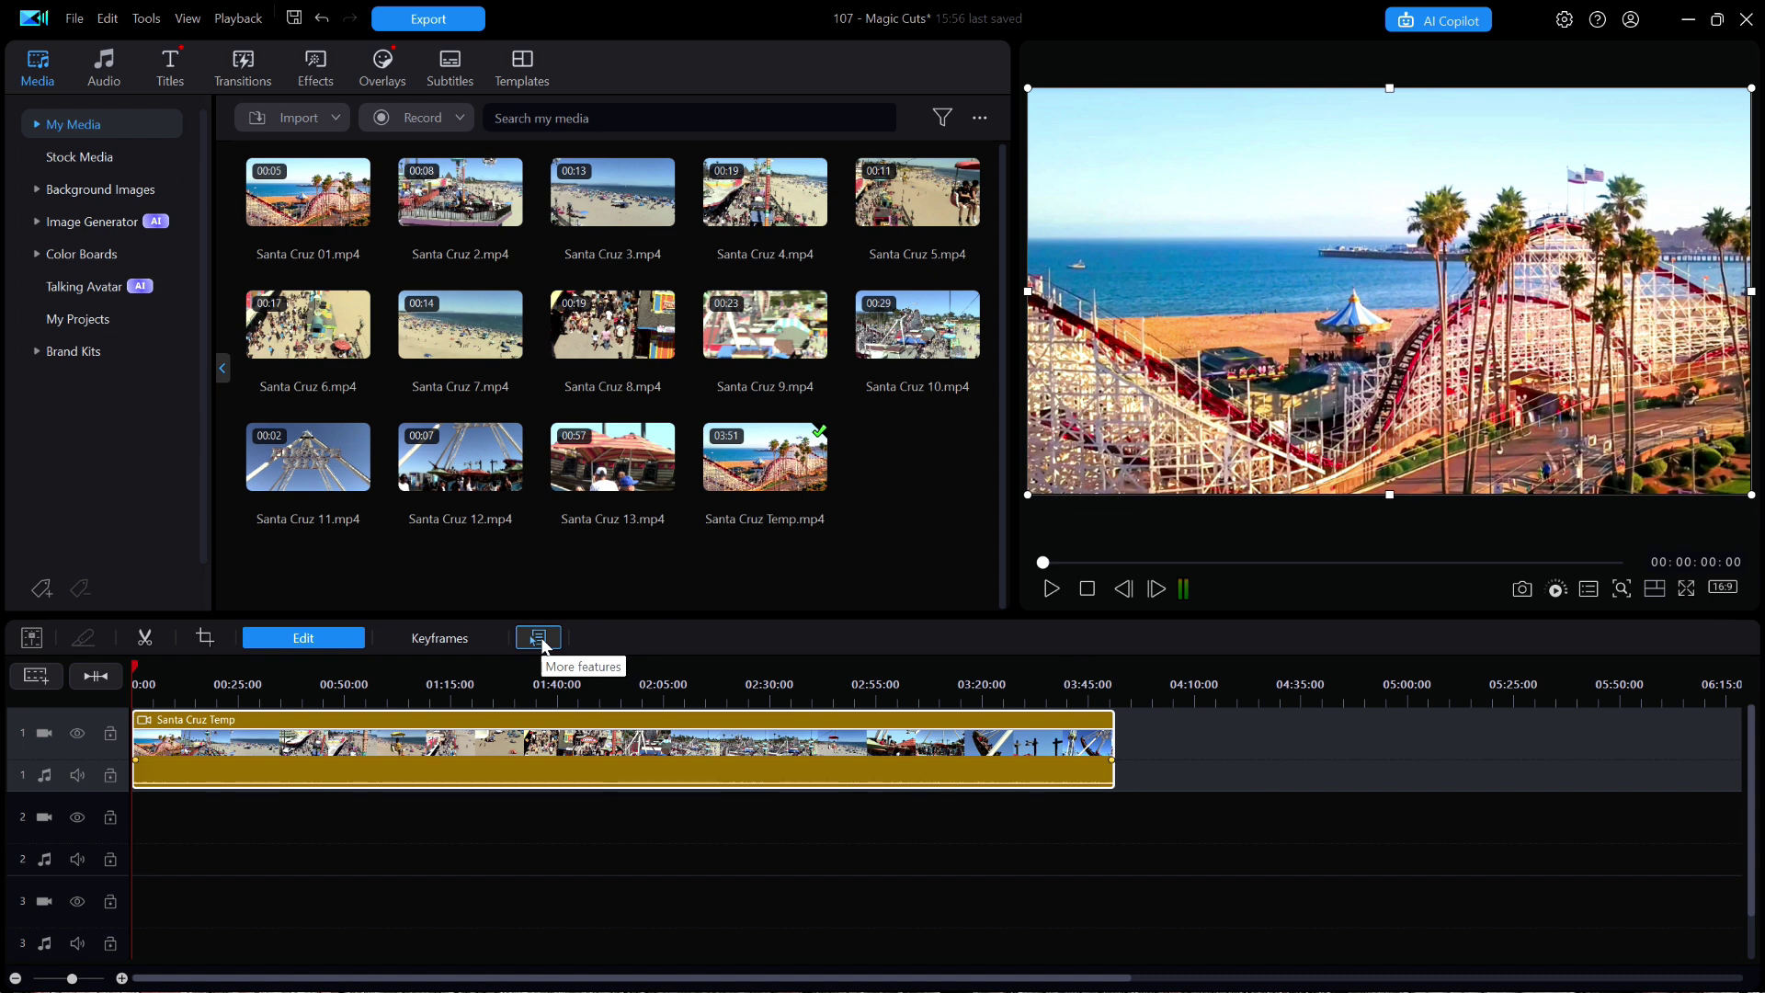
left_click(540, 639)
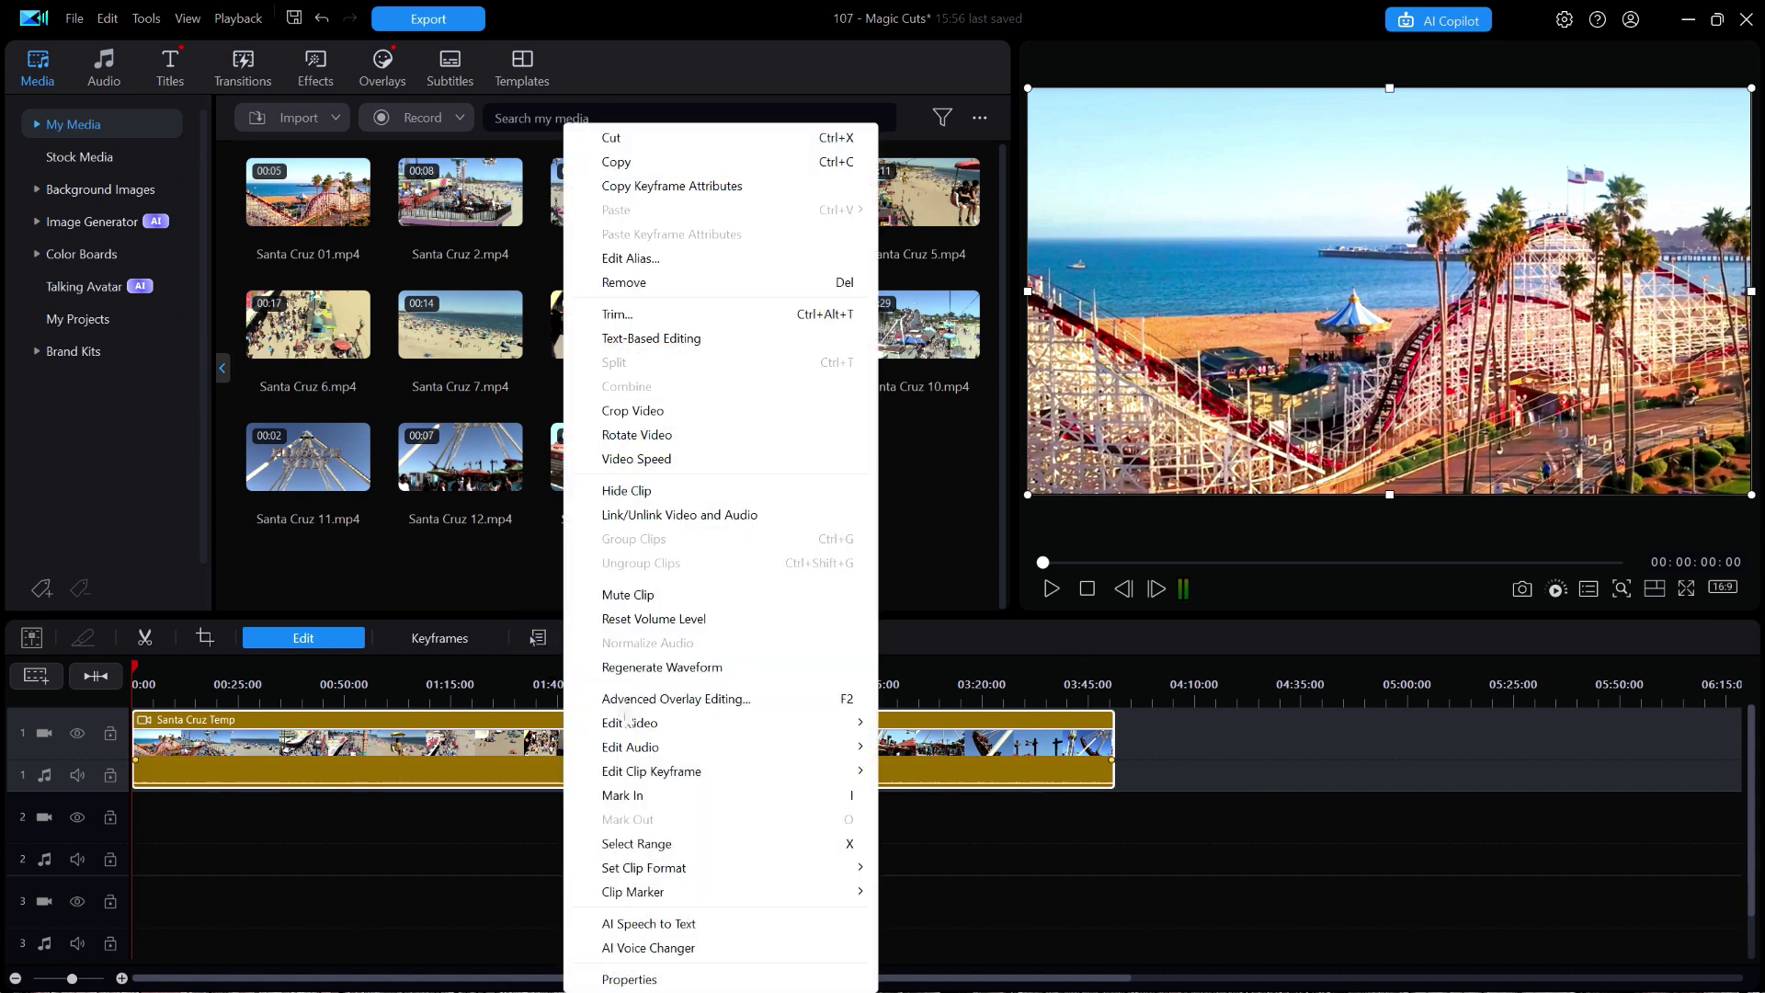
mouse_move(630, 723)
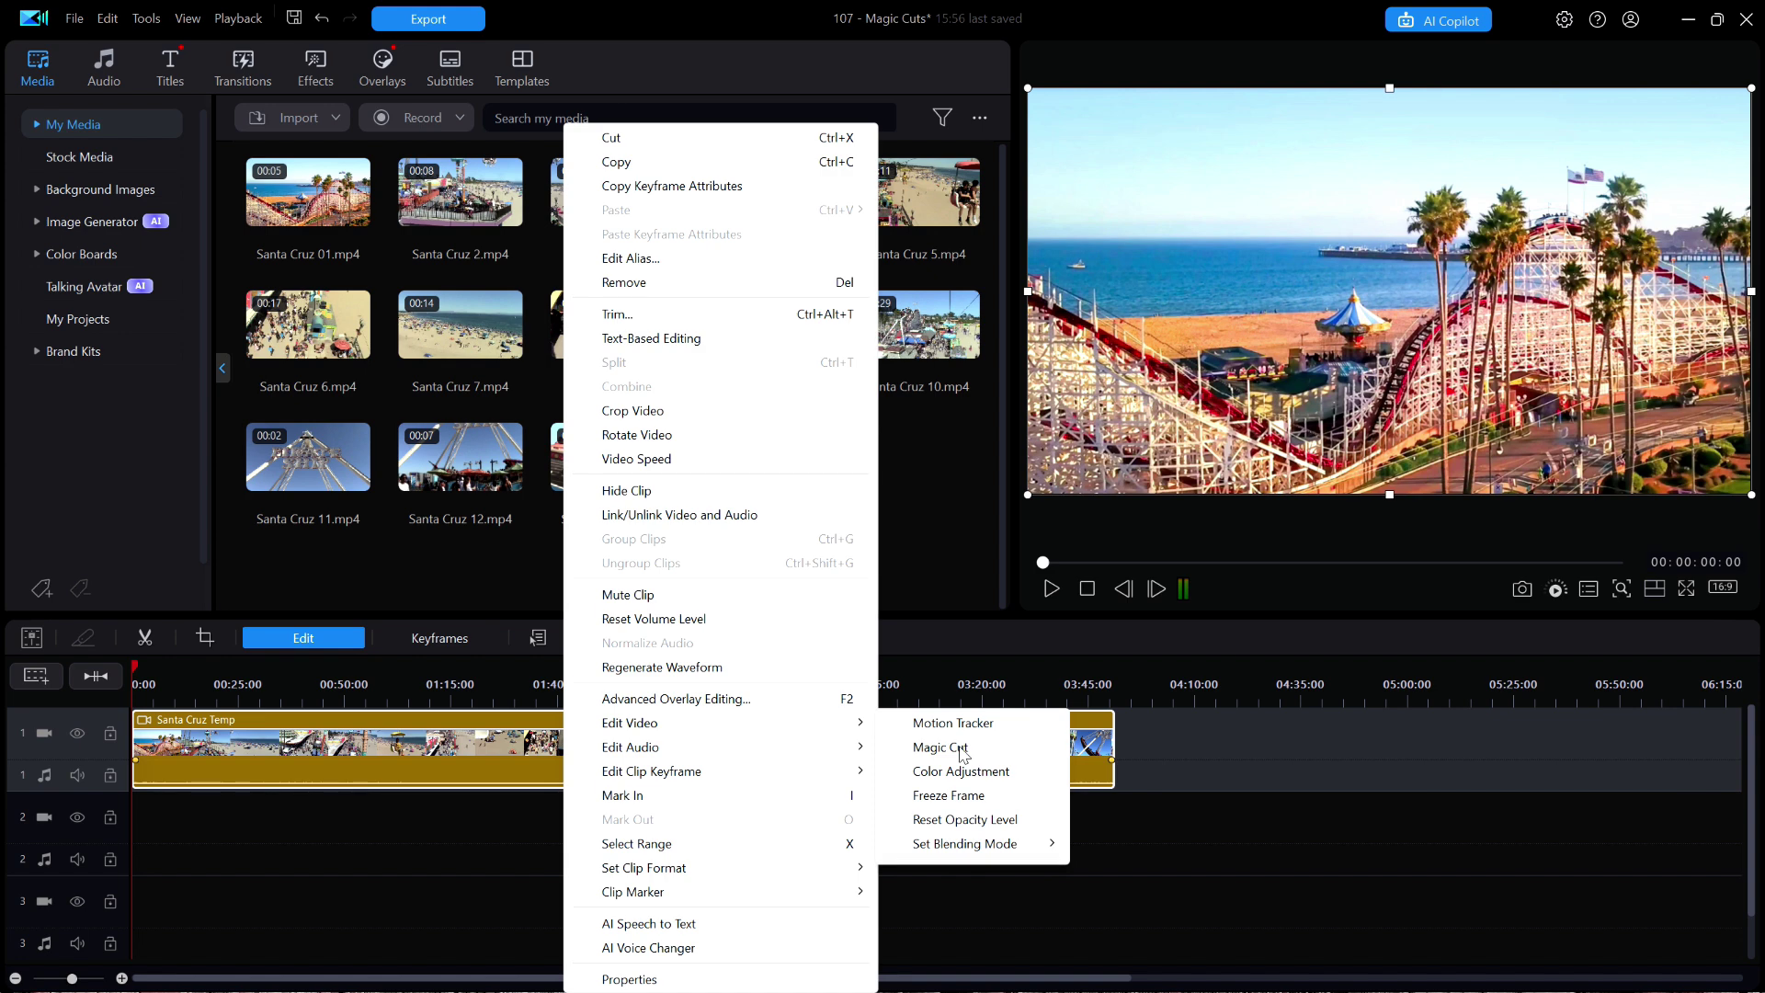
left_click(963, 753)
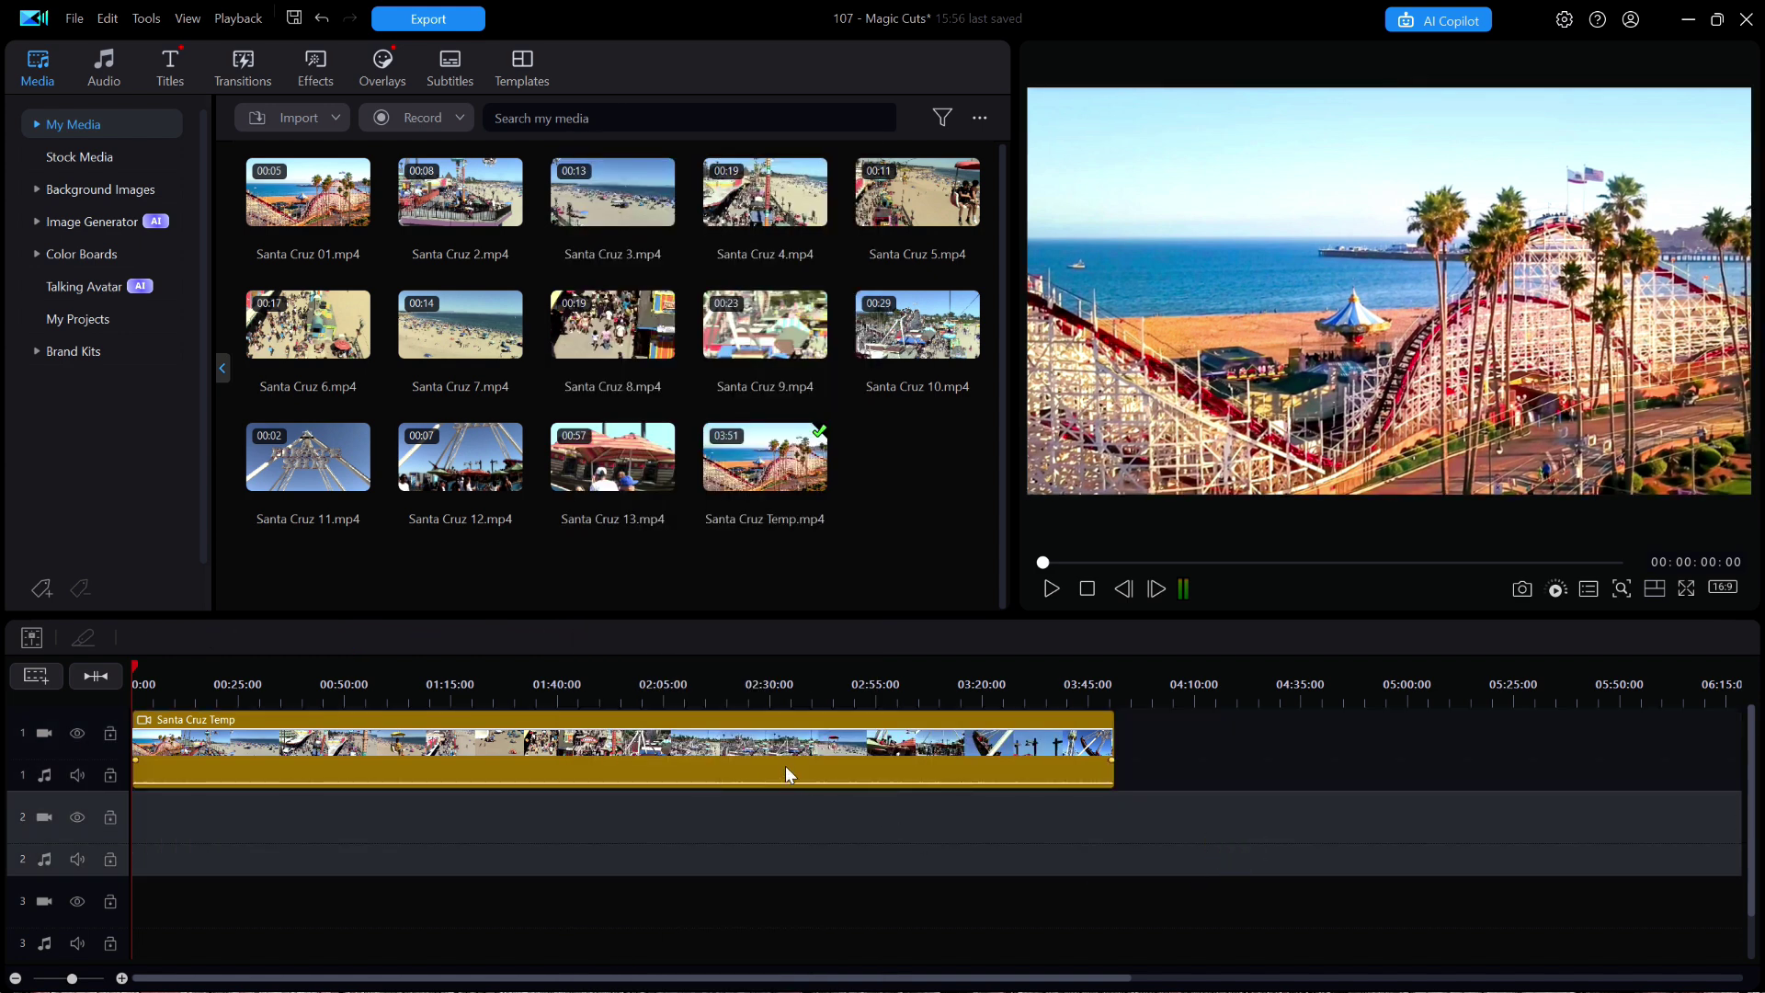
right_click(781, 753)
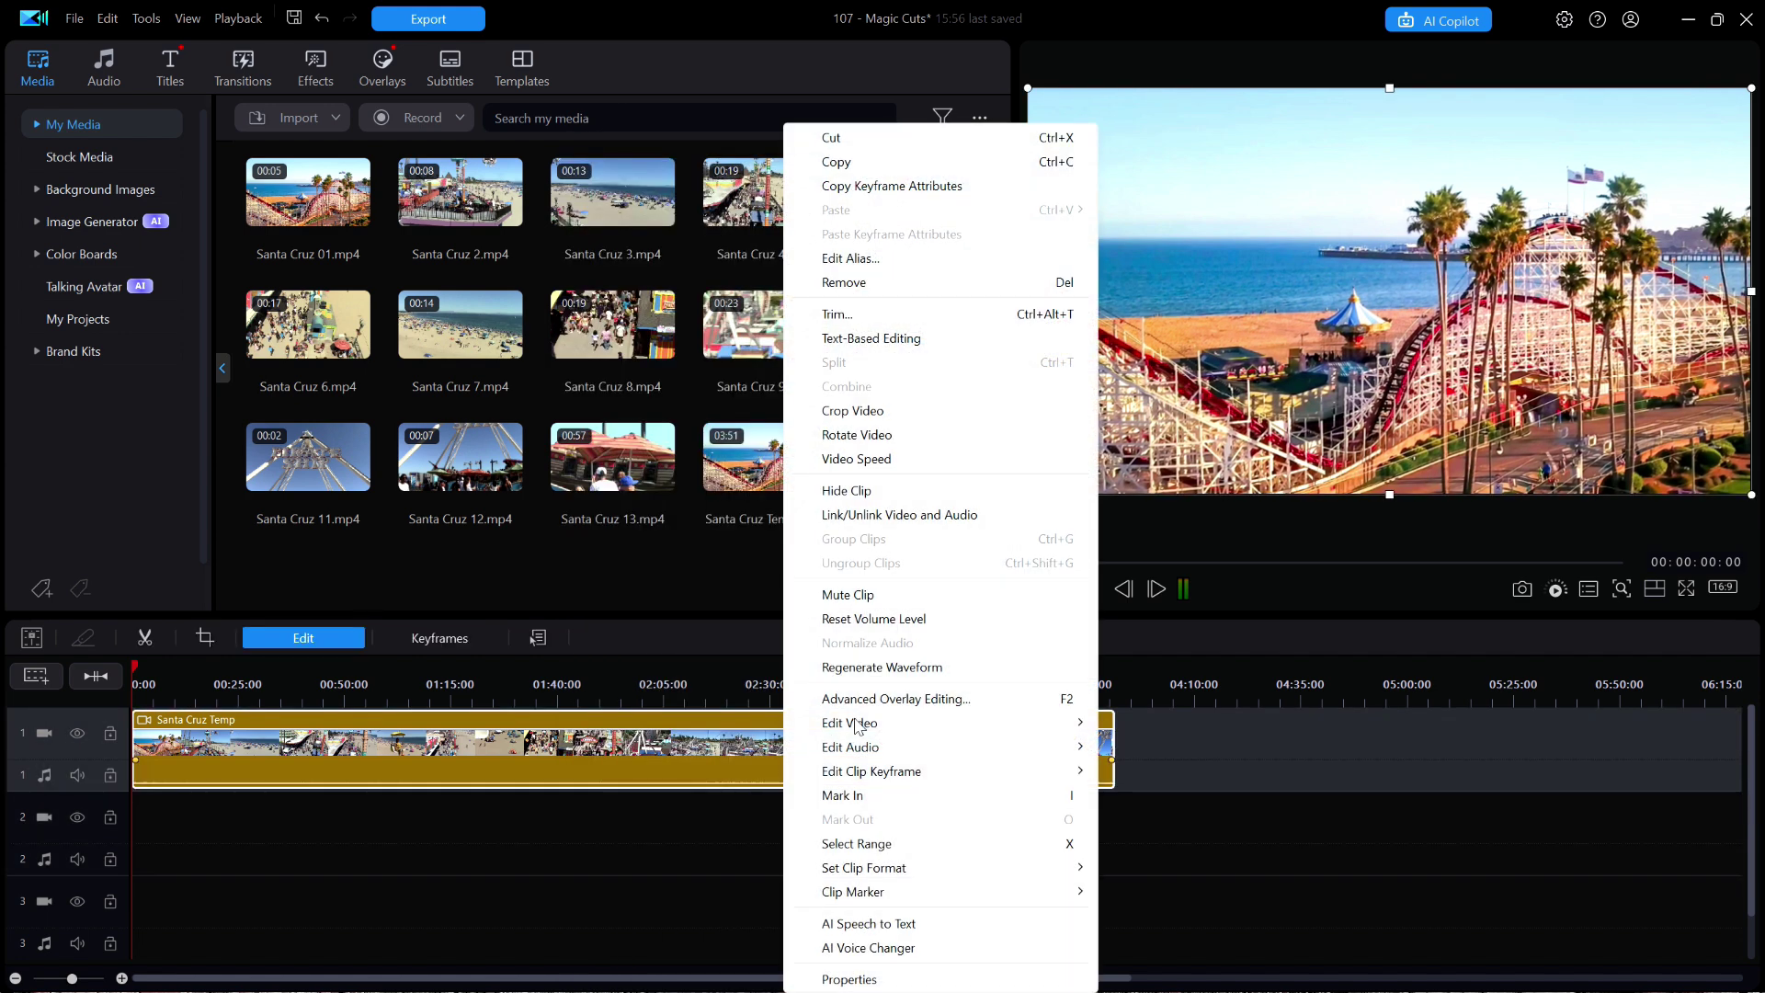
mouse_move(854, 724)
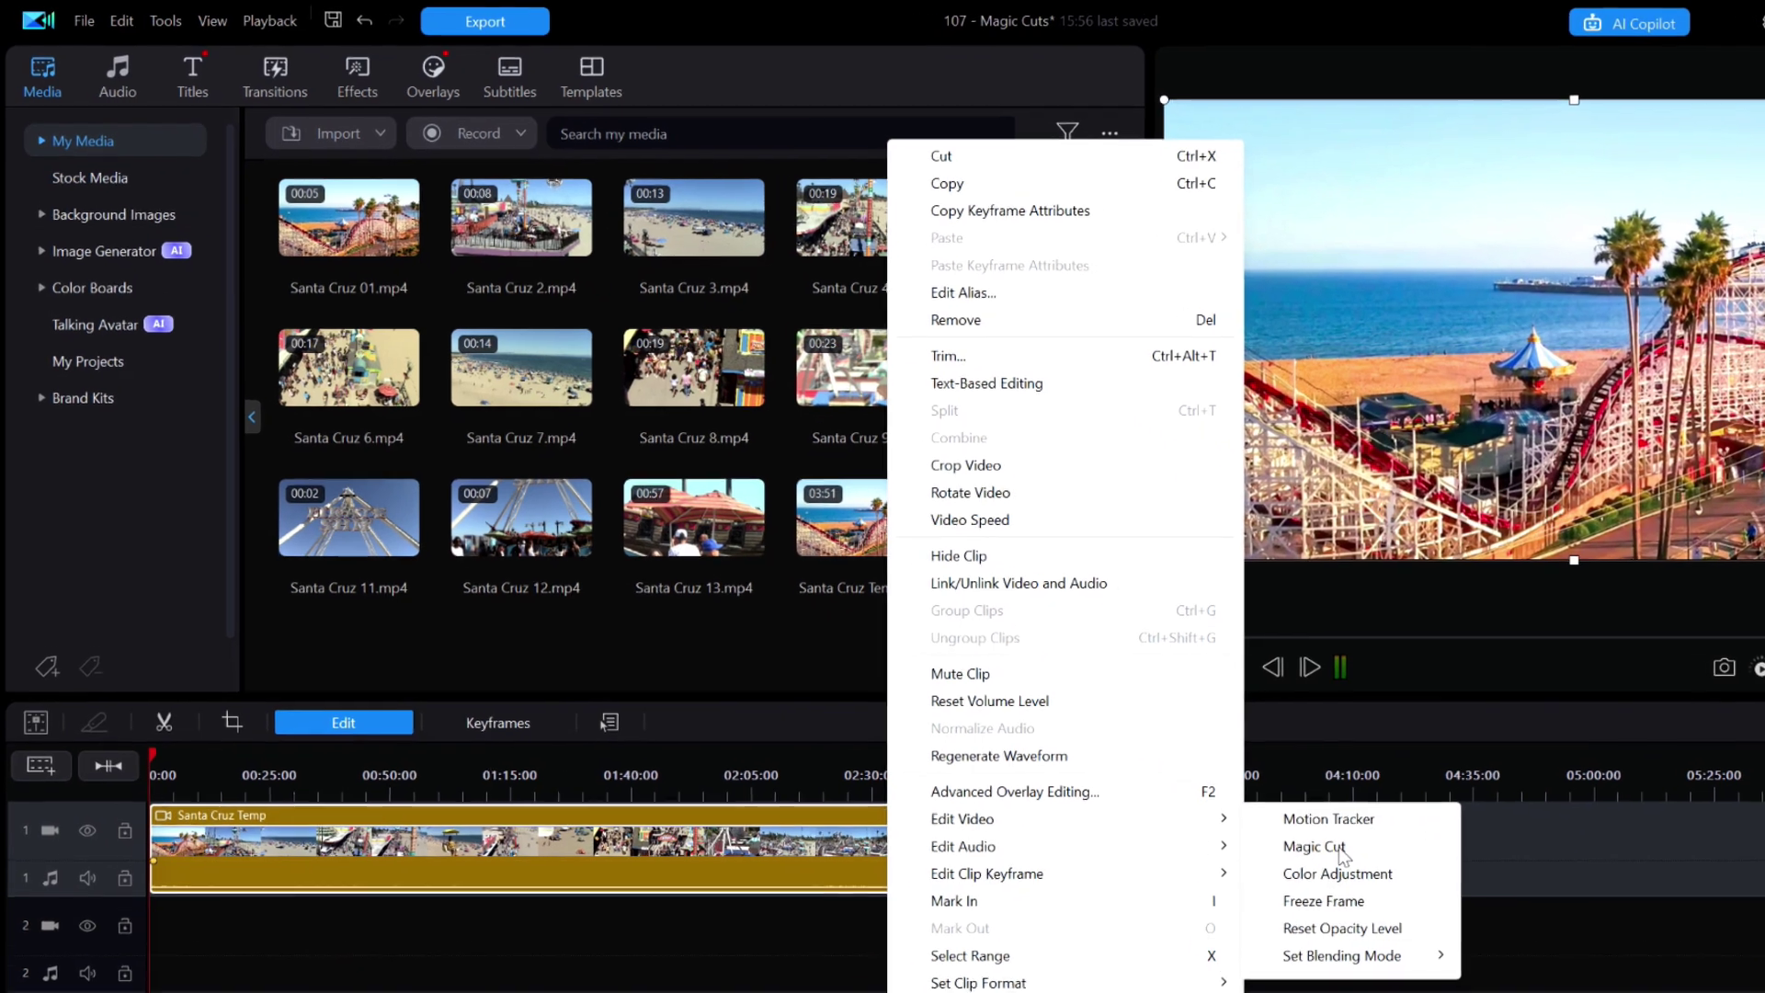
left_click(1168, 746)
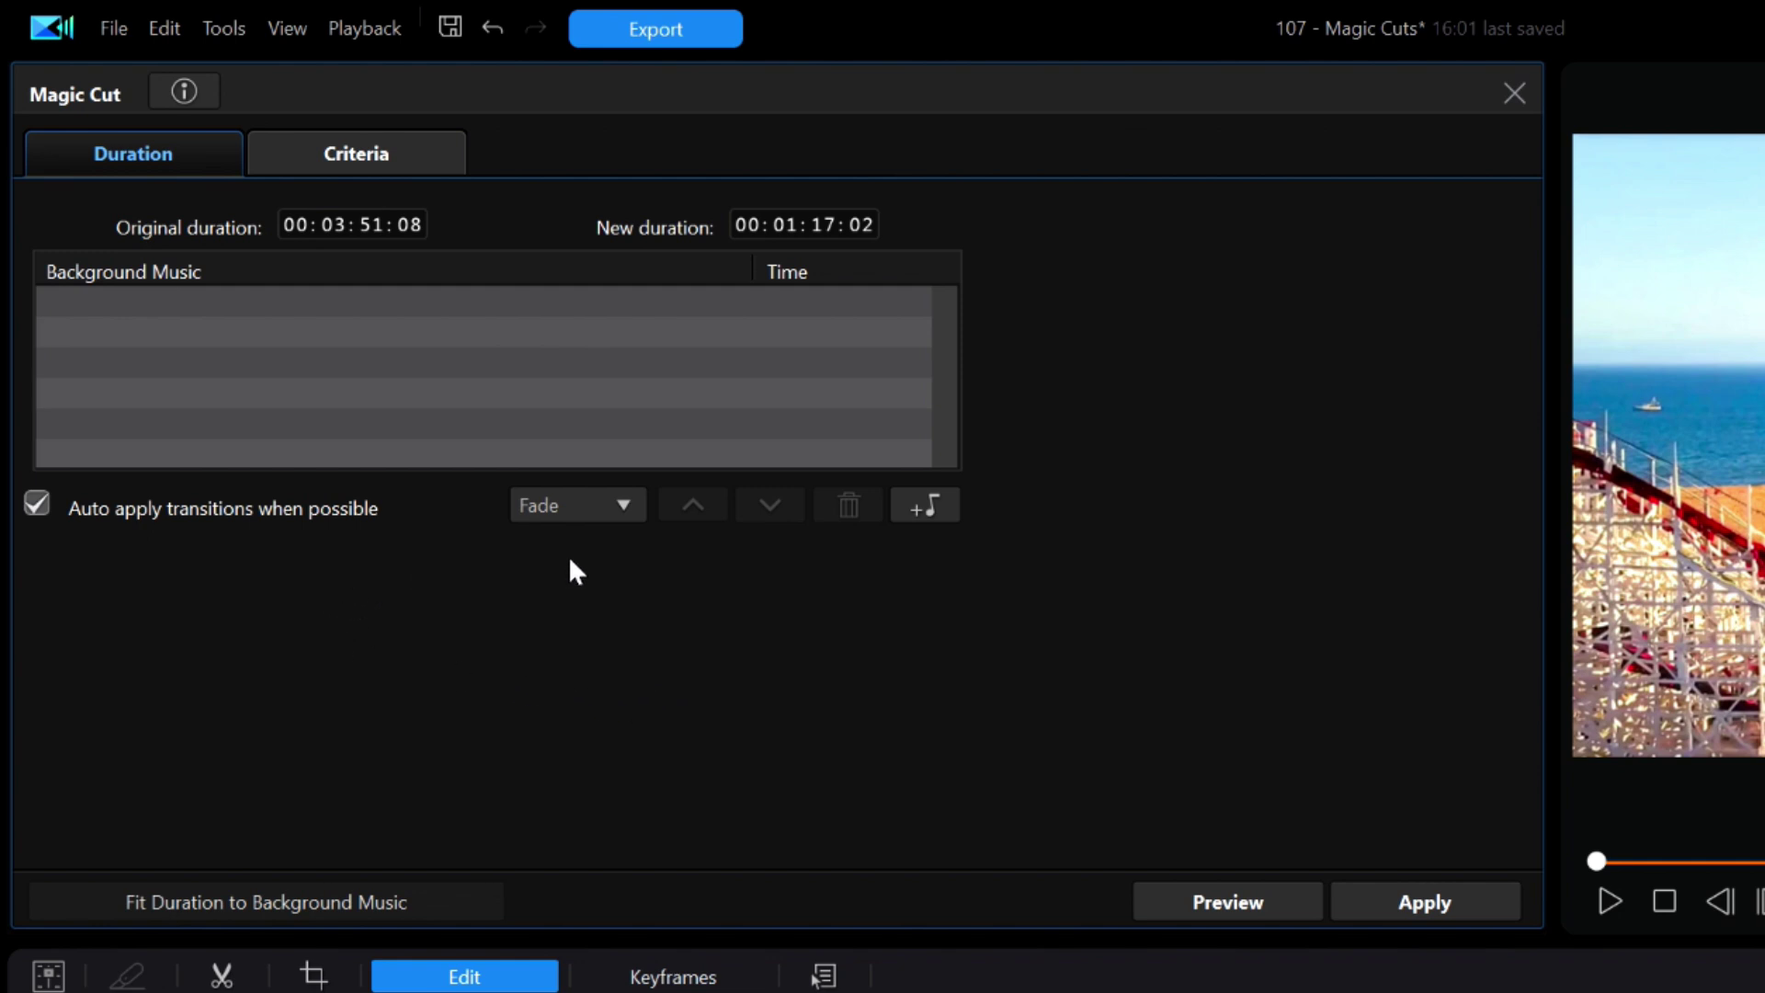
left_click(626, 498)
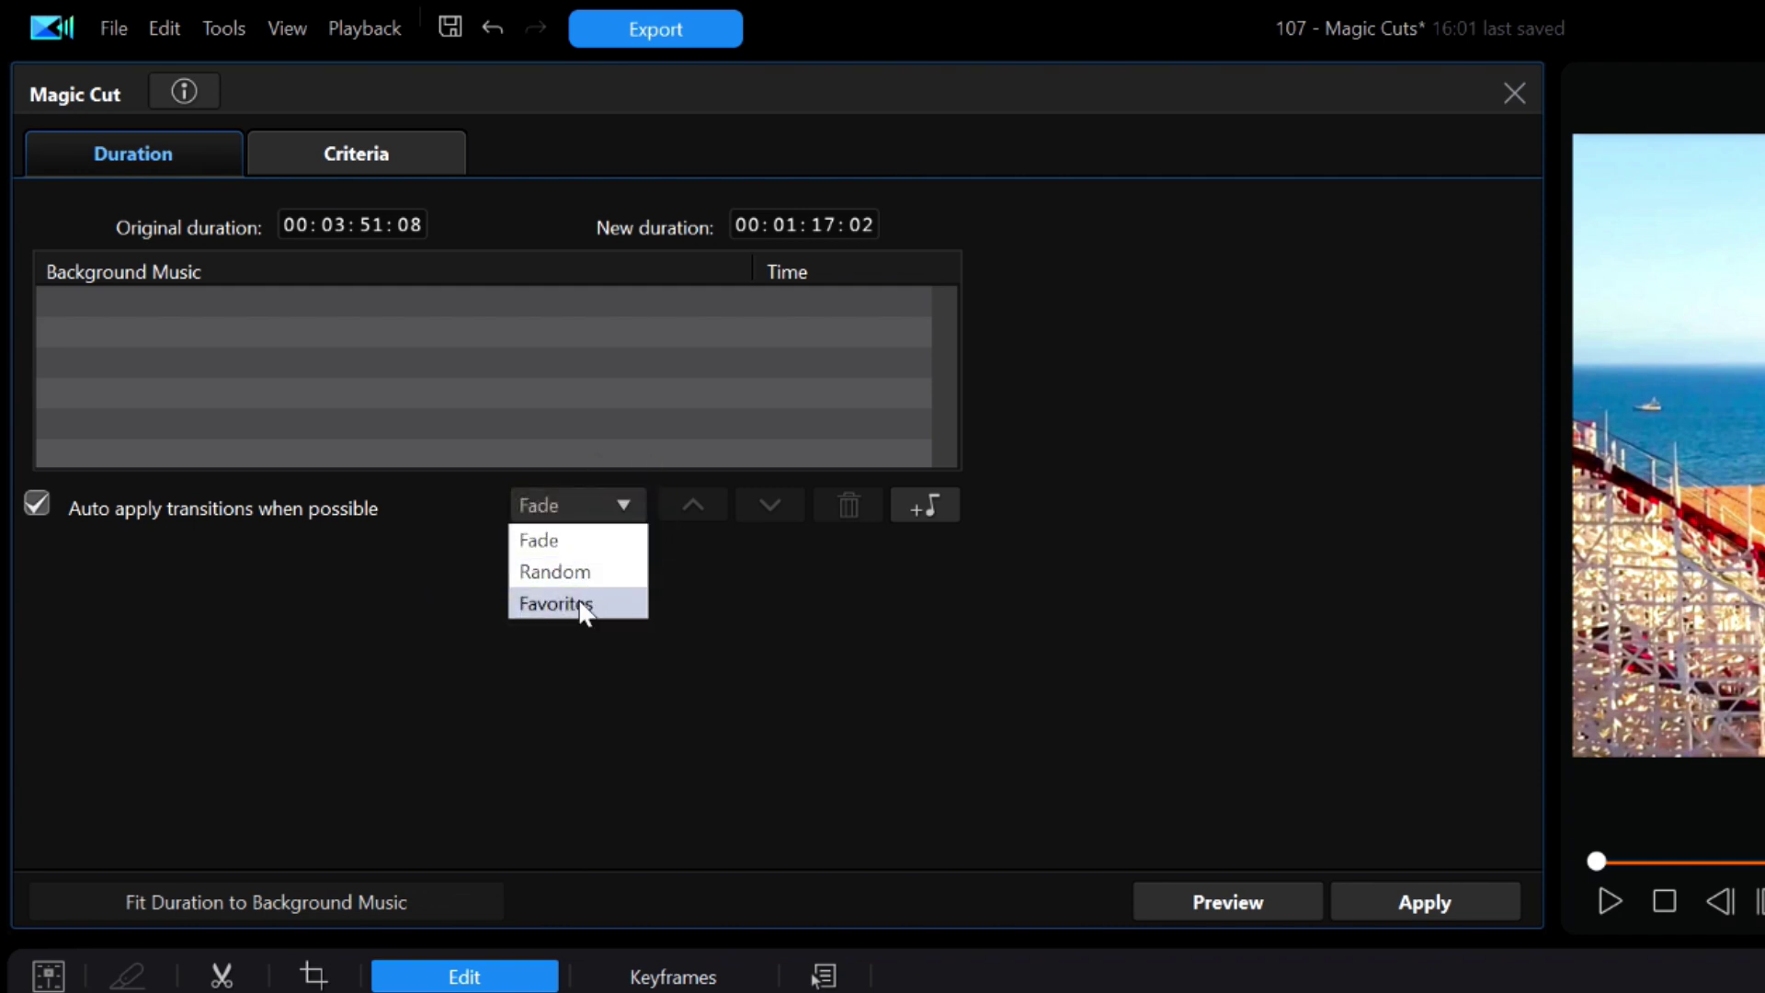
left_click(318, 632)
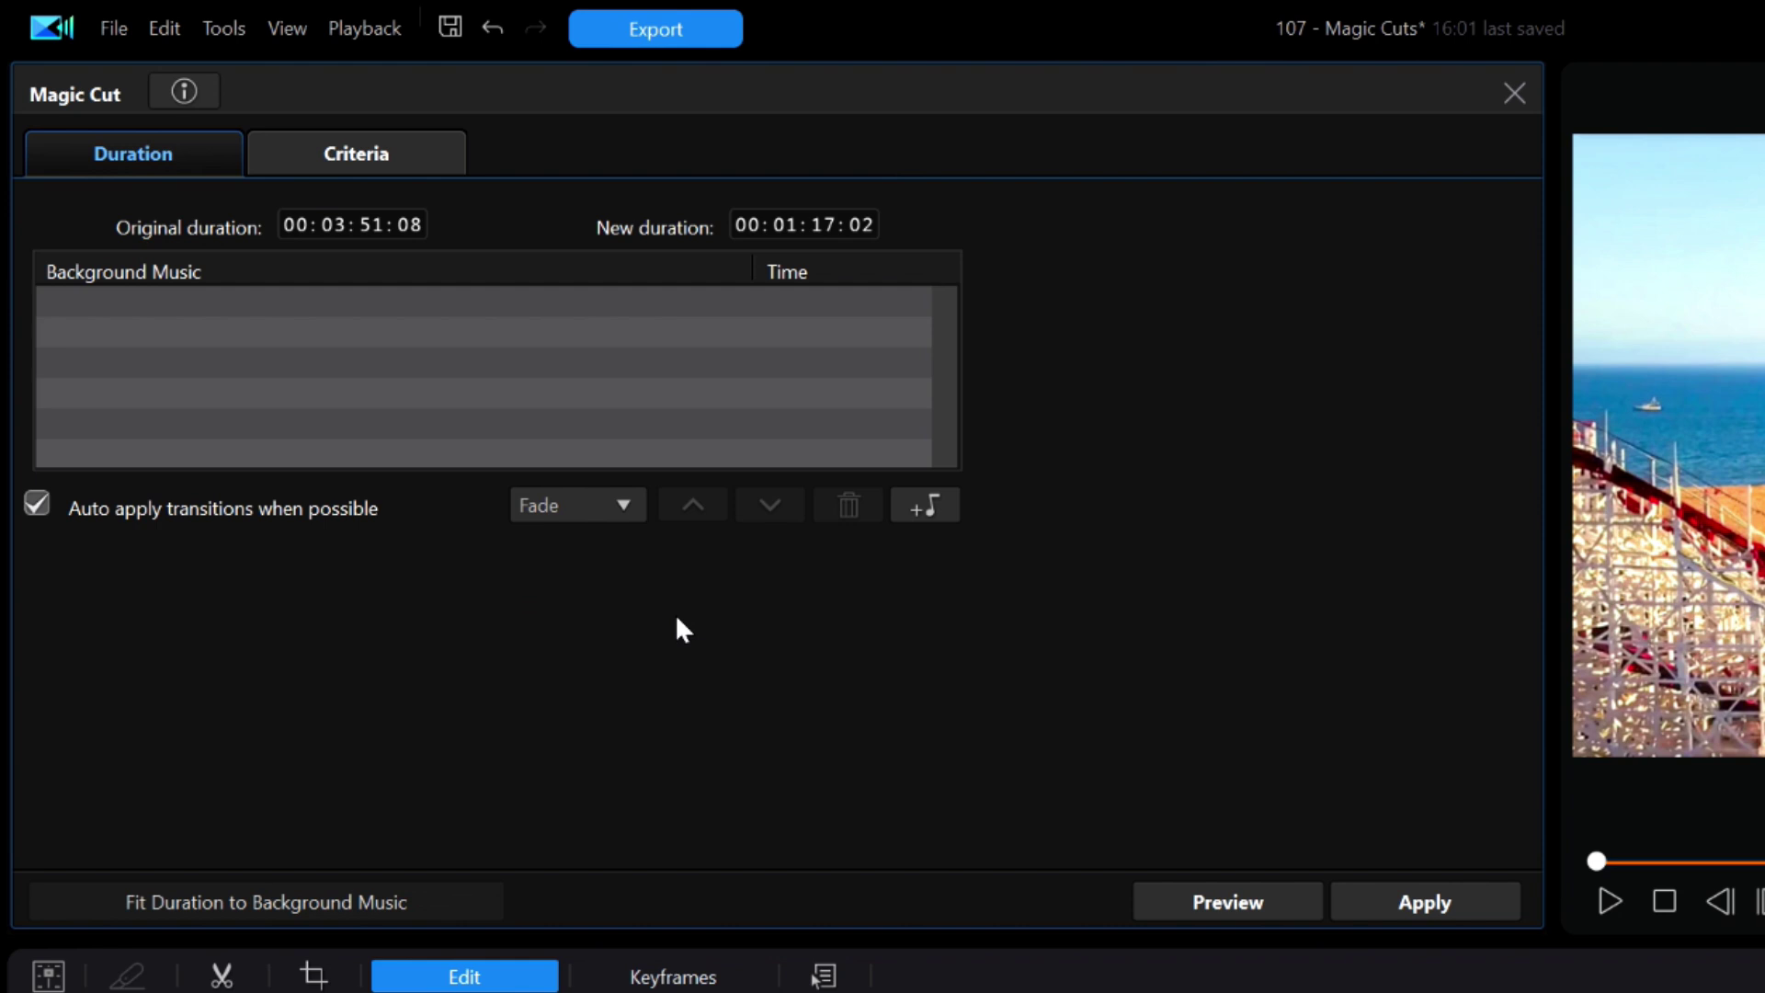
left_click(361, 153)
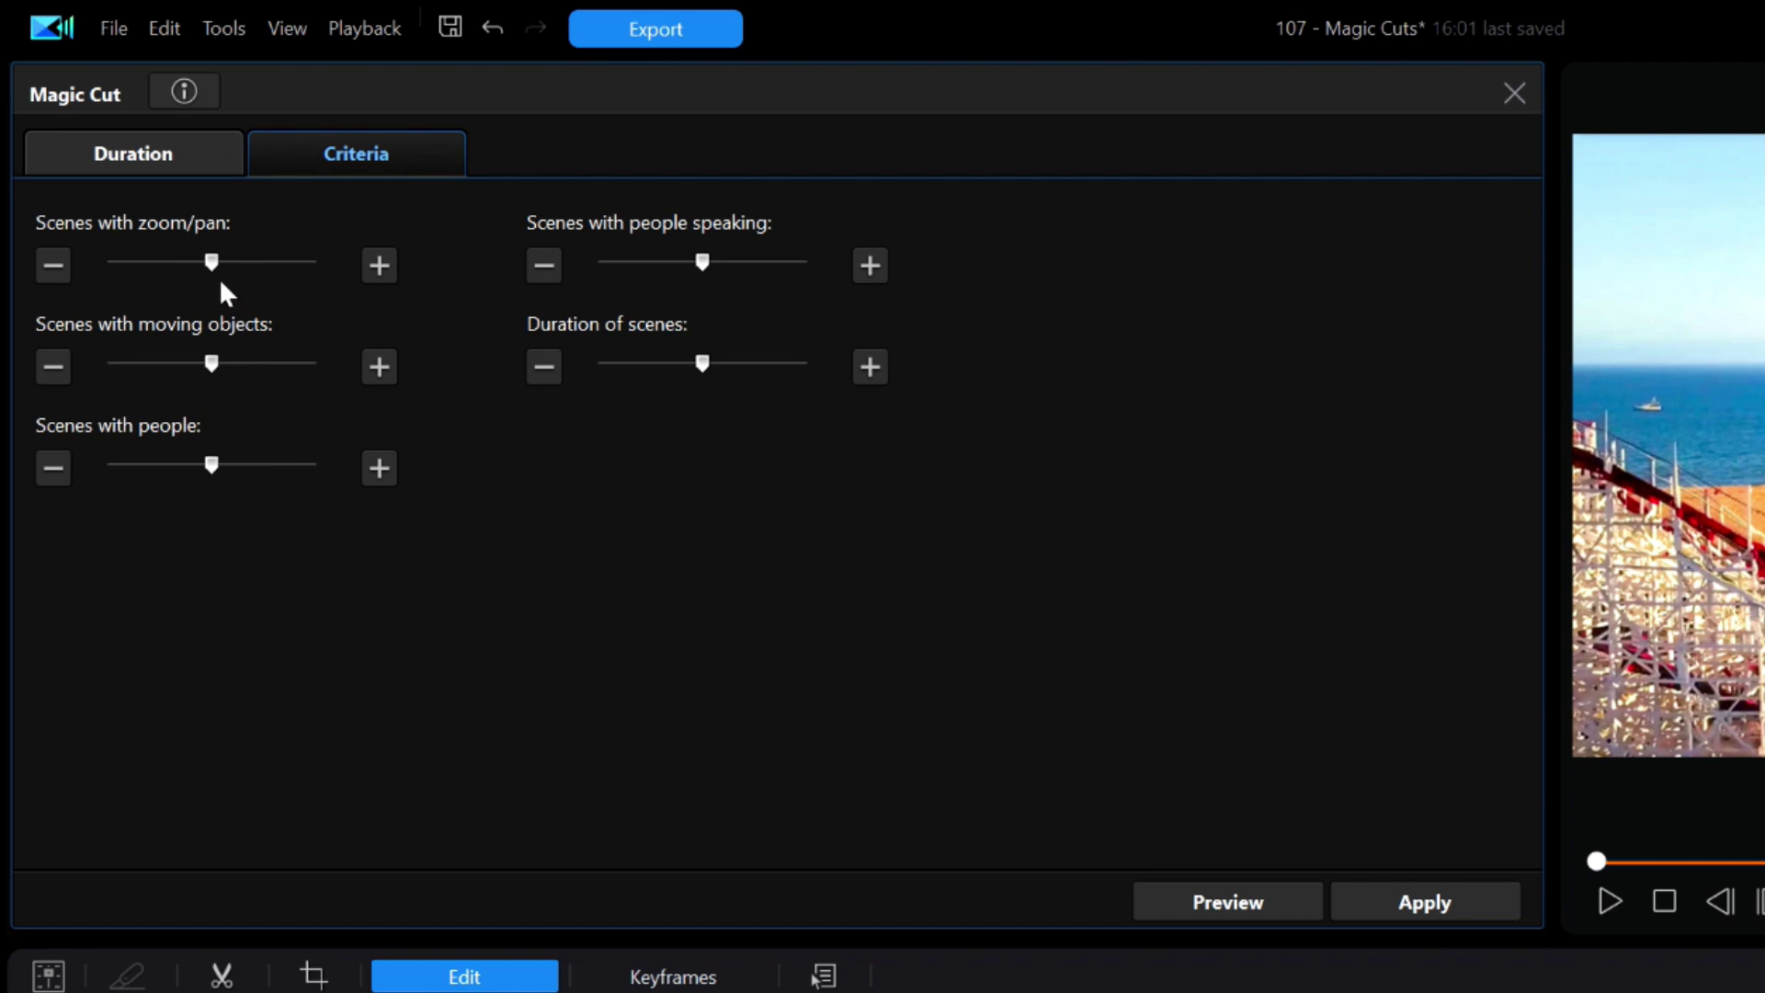
Step: Set Magic Cut criteria: moving objects at maximum; zoom/pan, people, speaking and duration at minimum
left_click_drag(217, 262, 53, 261)
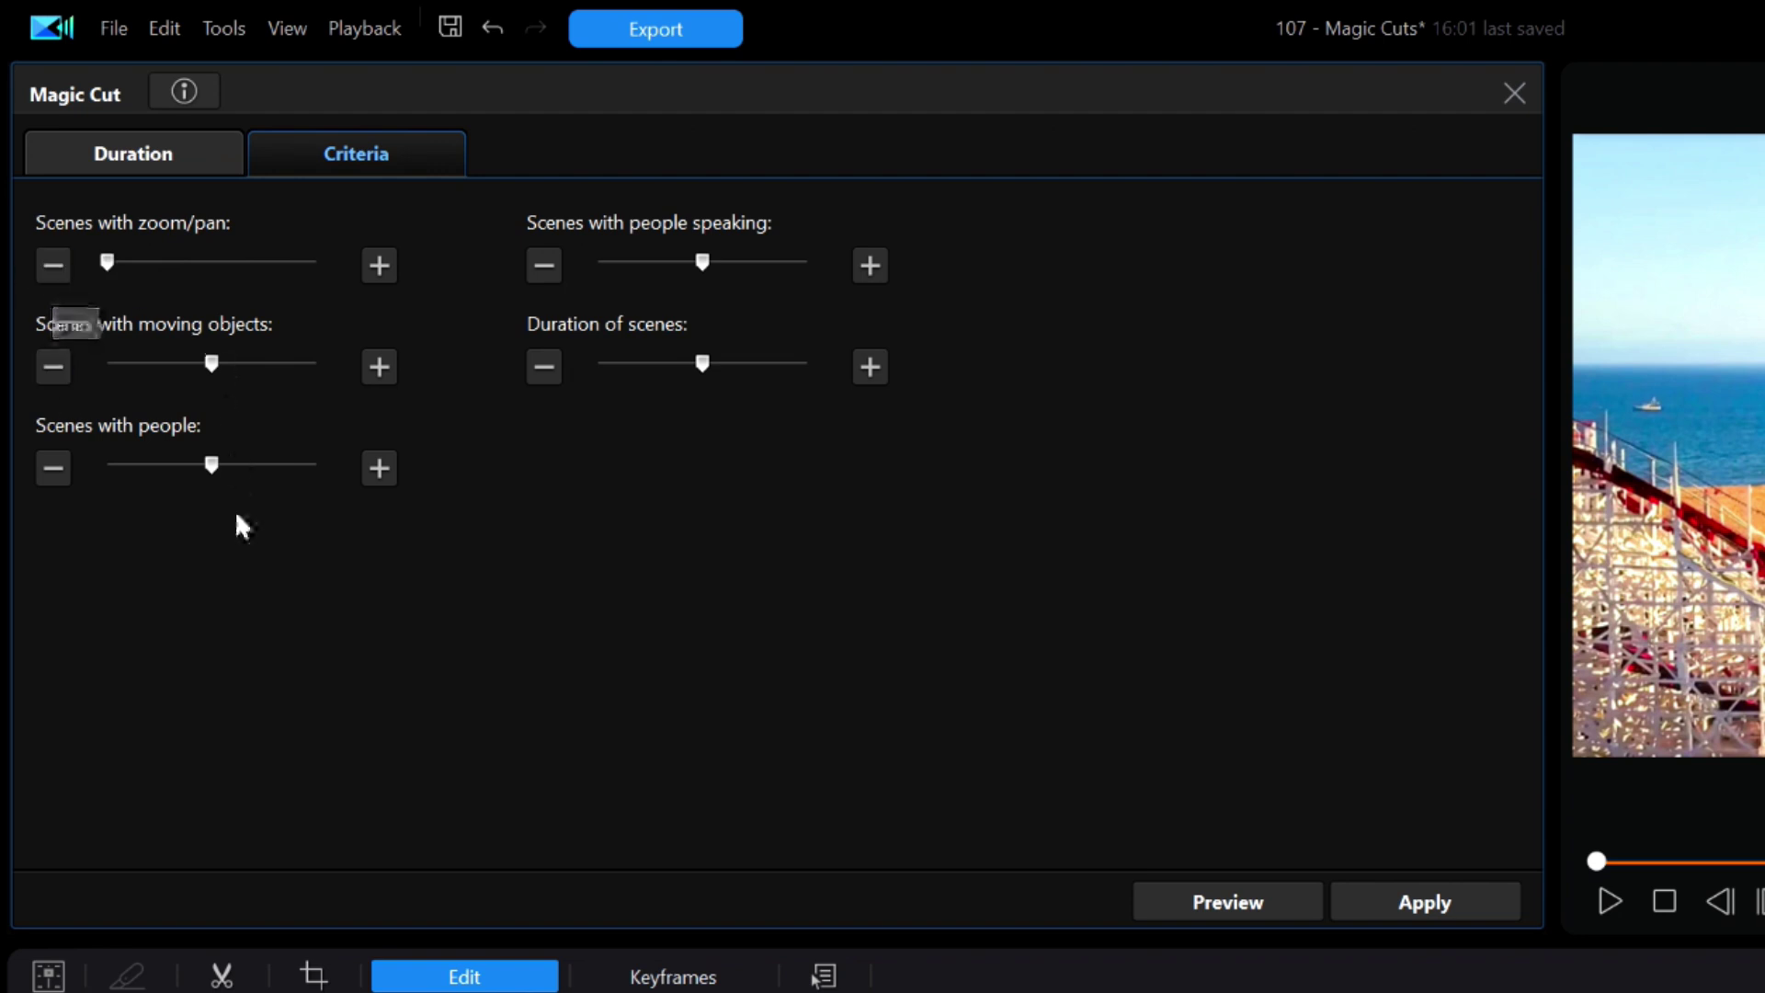
left_click_drag(211, 363, 334, 358)
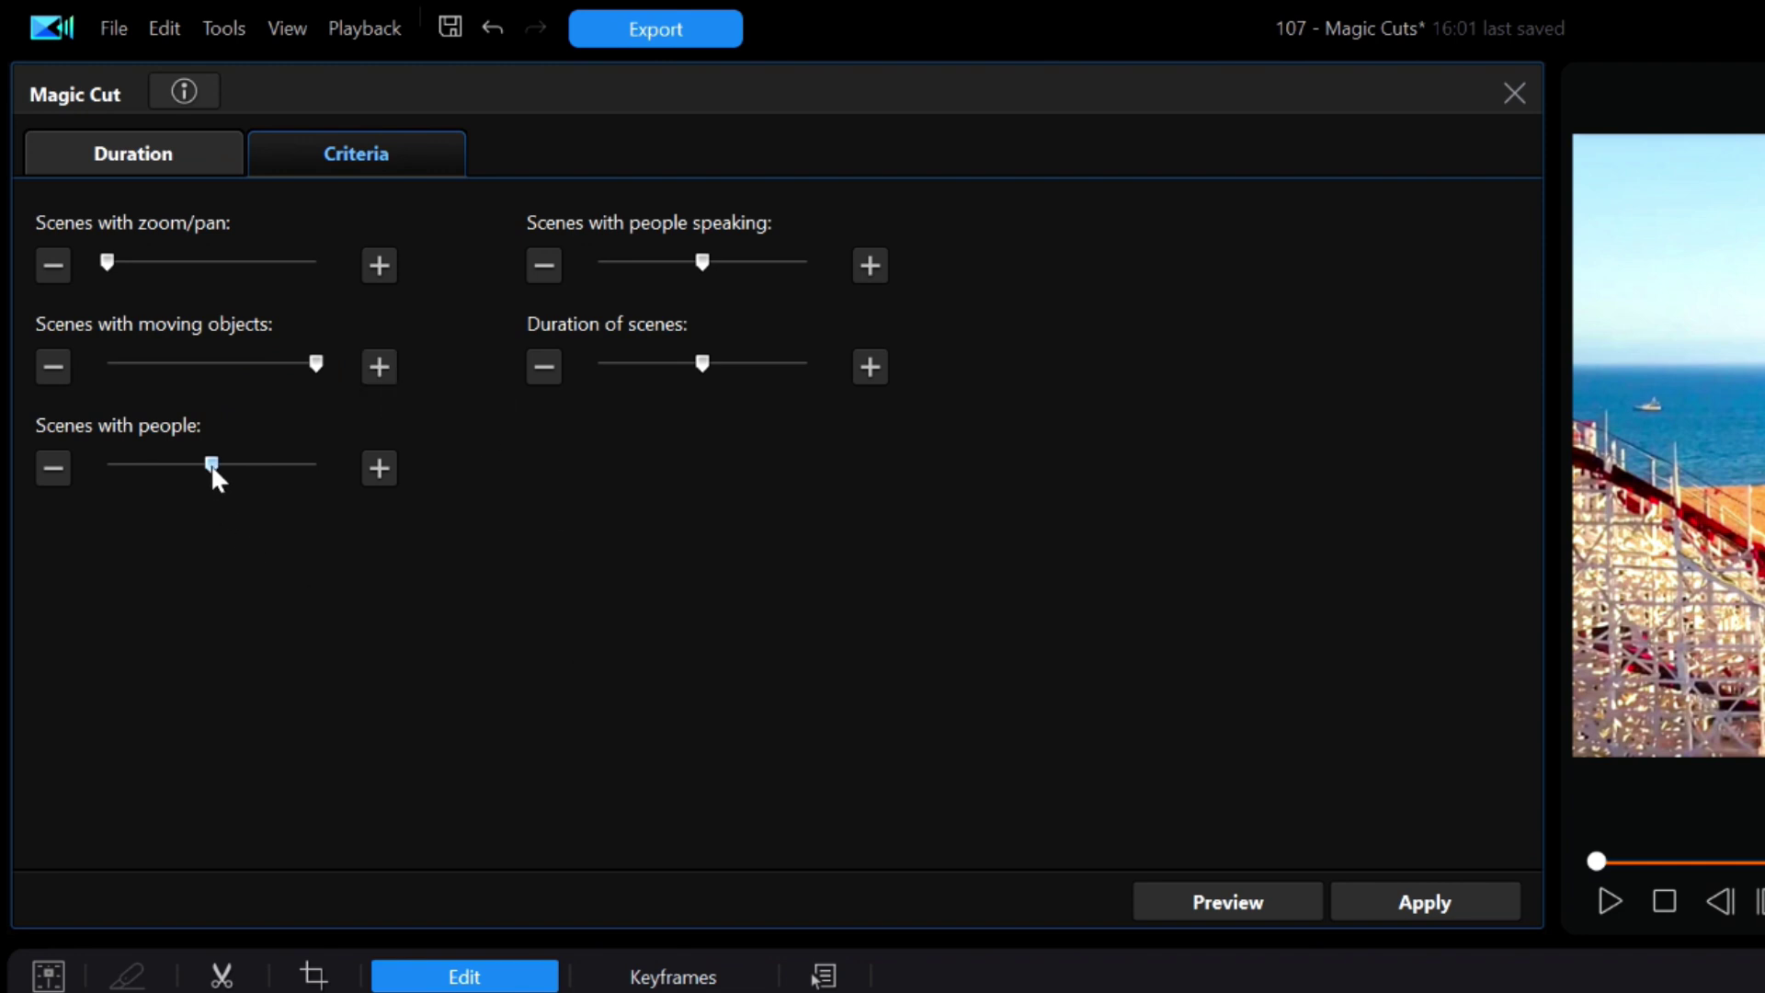
left_click_drag(212, 463, 51, 454)
left_click_drag(698, 262, 575, 266)
left_click_drag(704, 363, 601, 364)
left_click(1240, 906)
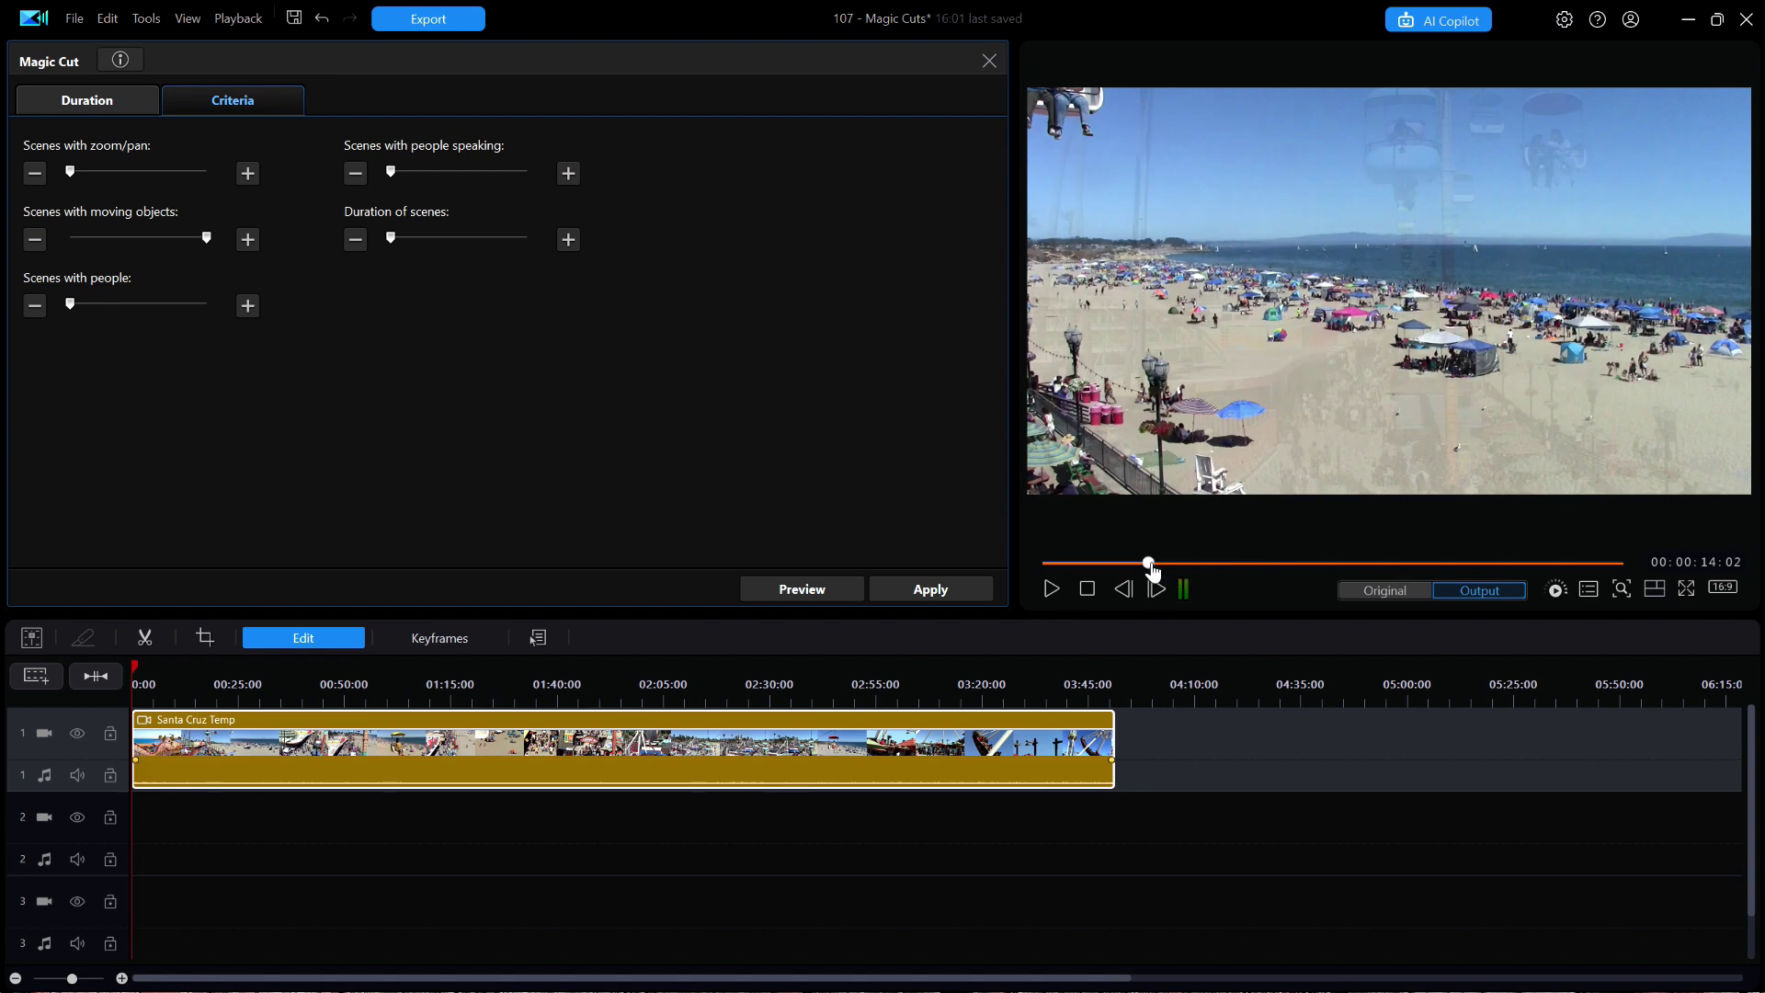
Step: Scrub through the Magic Cut preview, then return to the Duration settings
left_click_drag(1149, 563, 1336, 593)
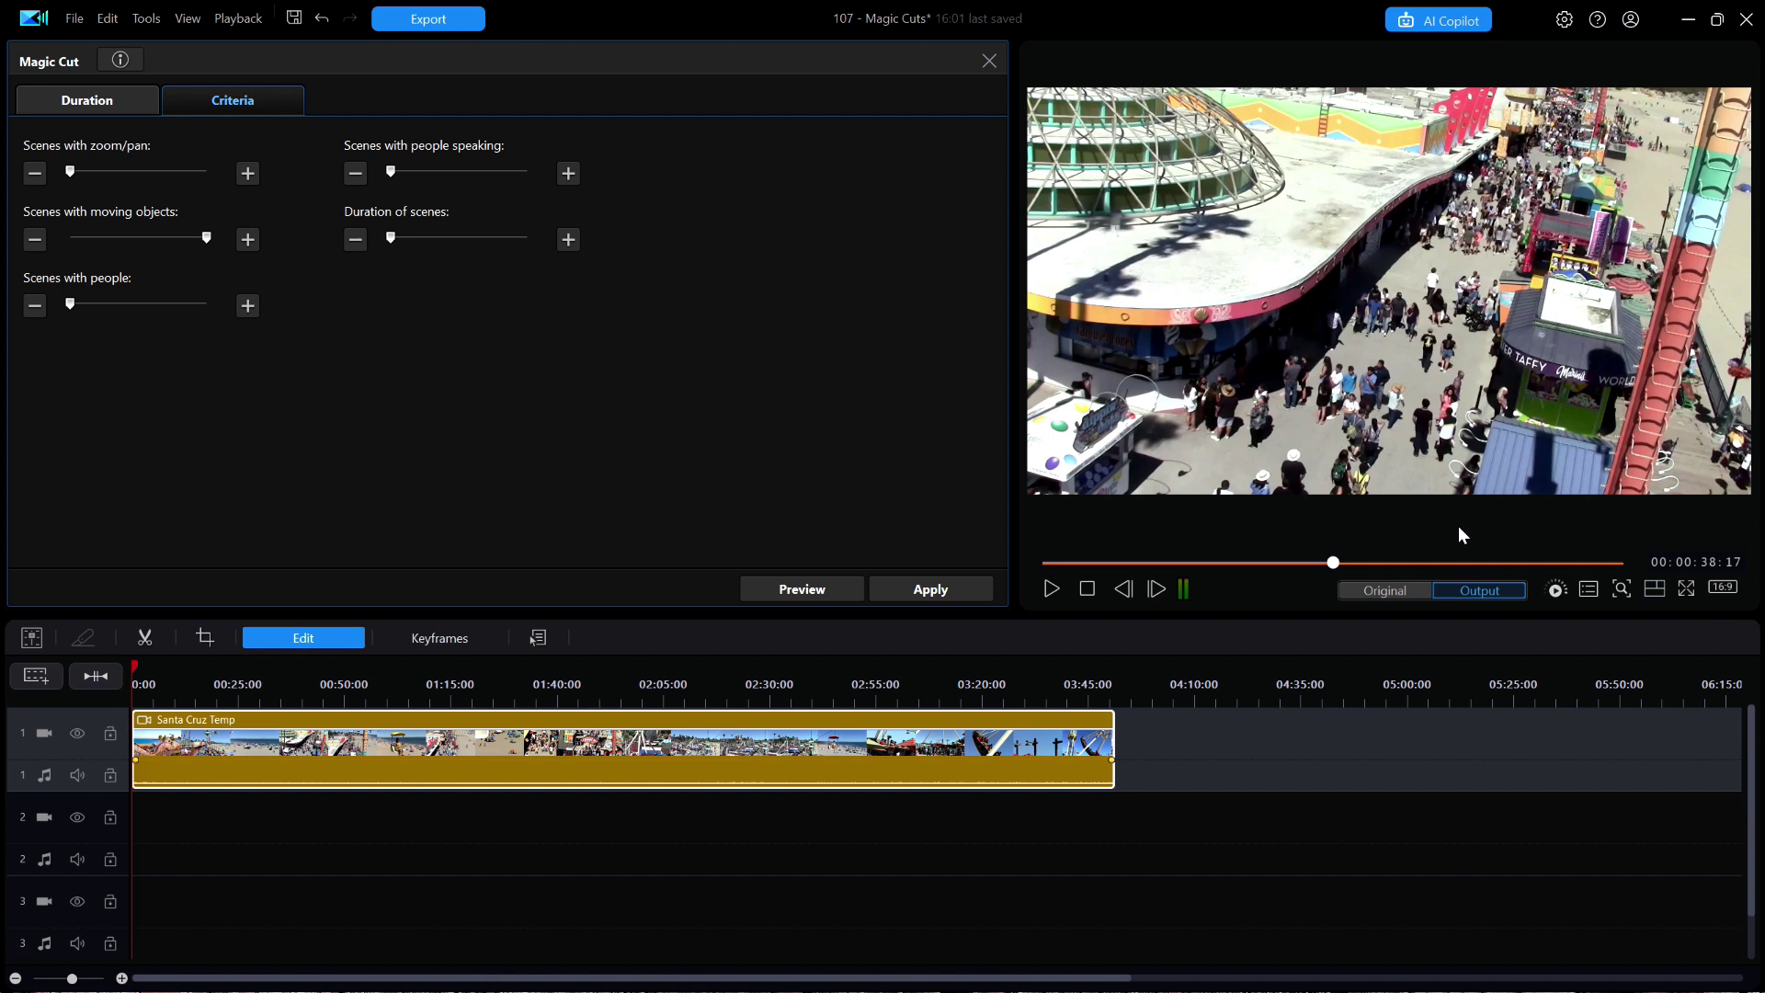
left_click(90, 95)
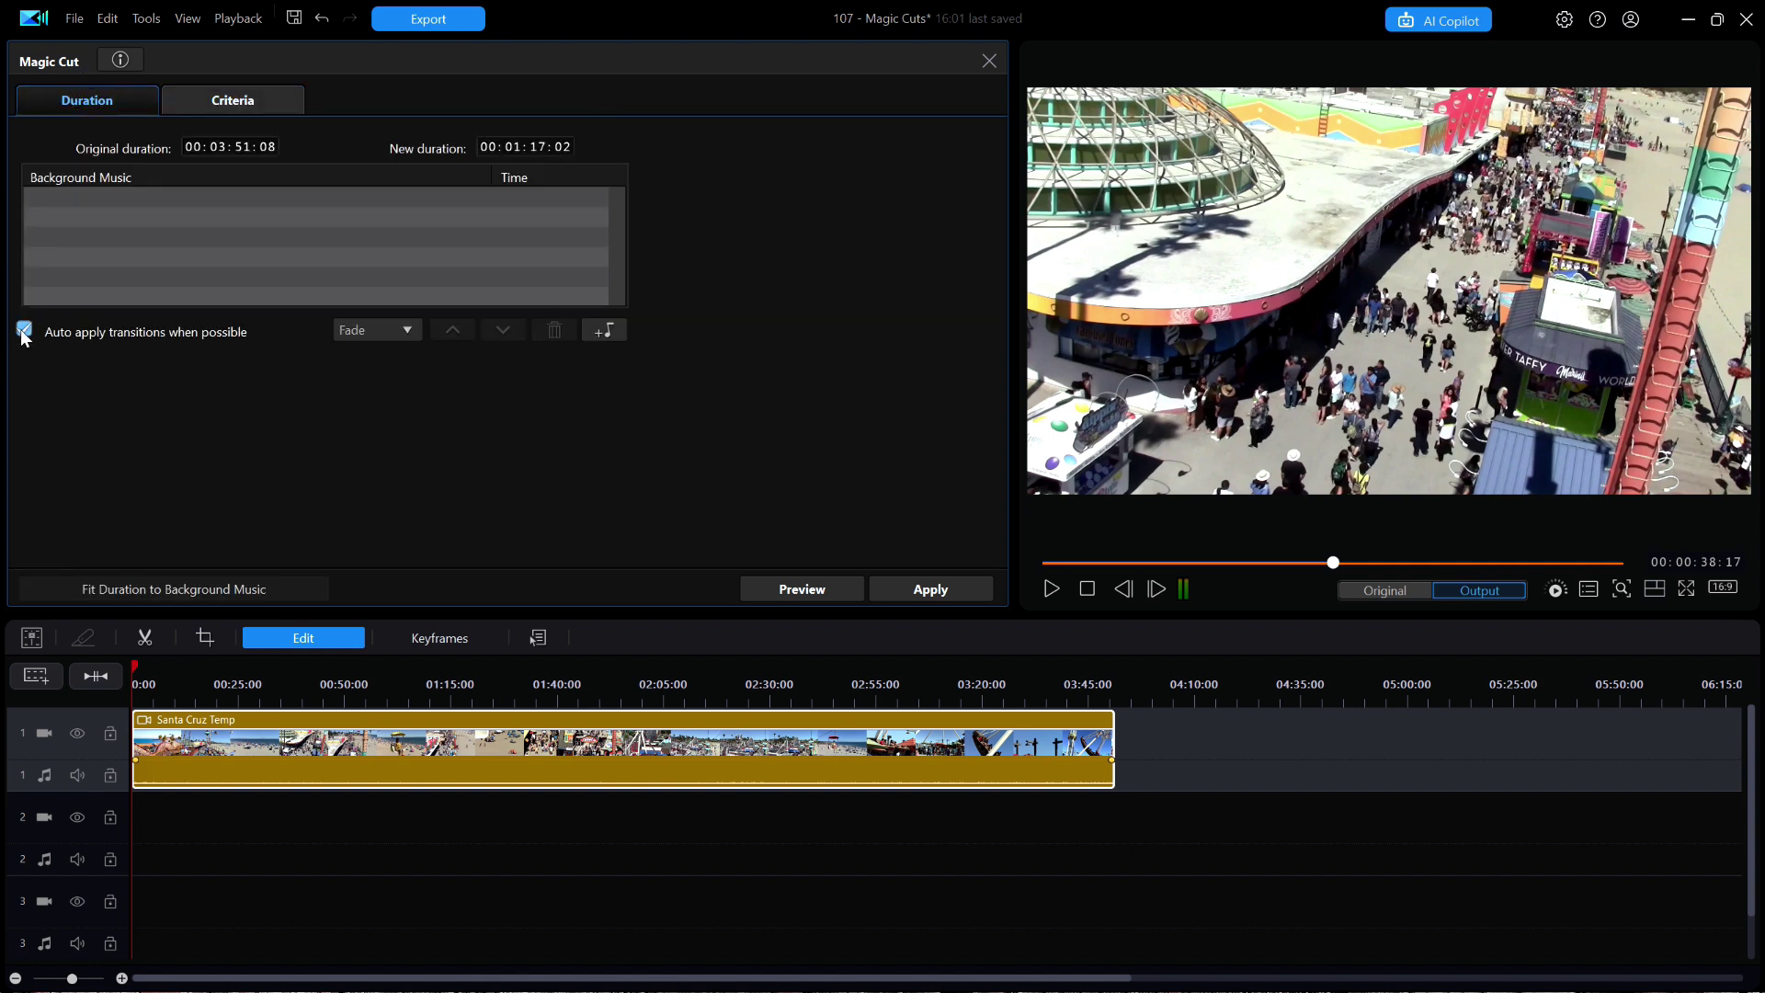
Step: Turn off auto-applied transitions and review the 00:01:17:02 preview to about 01:13
left_click(26, 330)
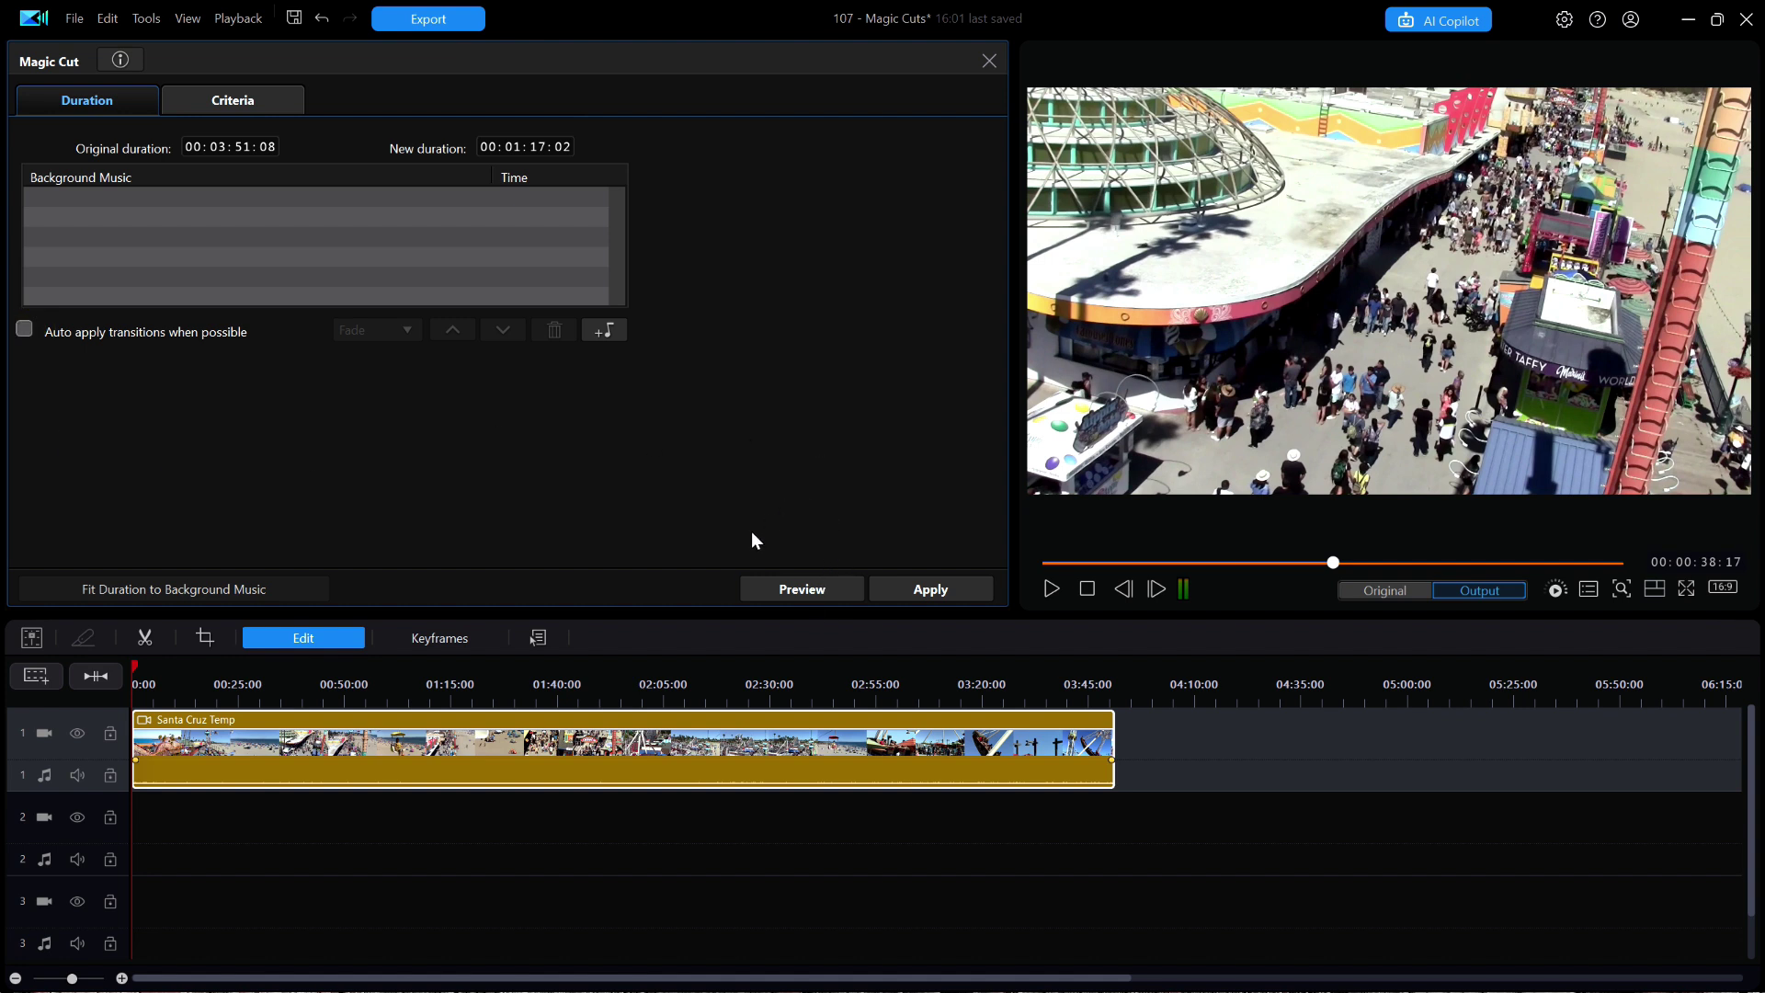
left_click(802, 590)
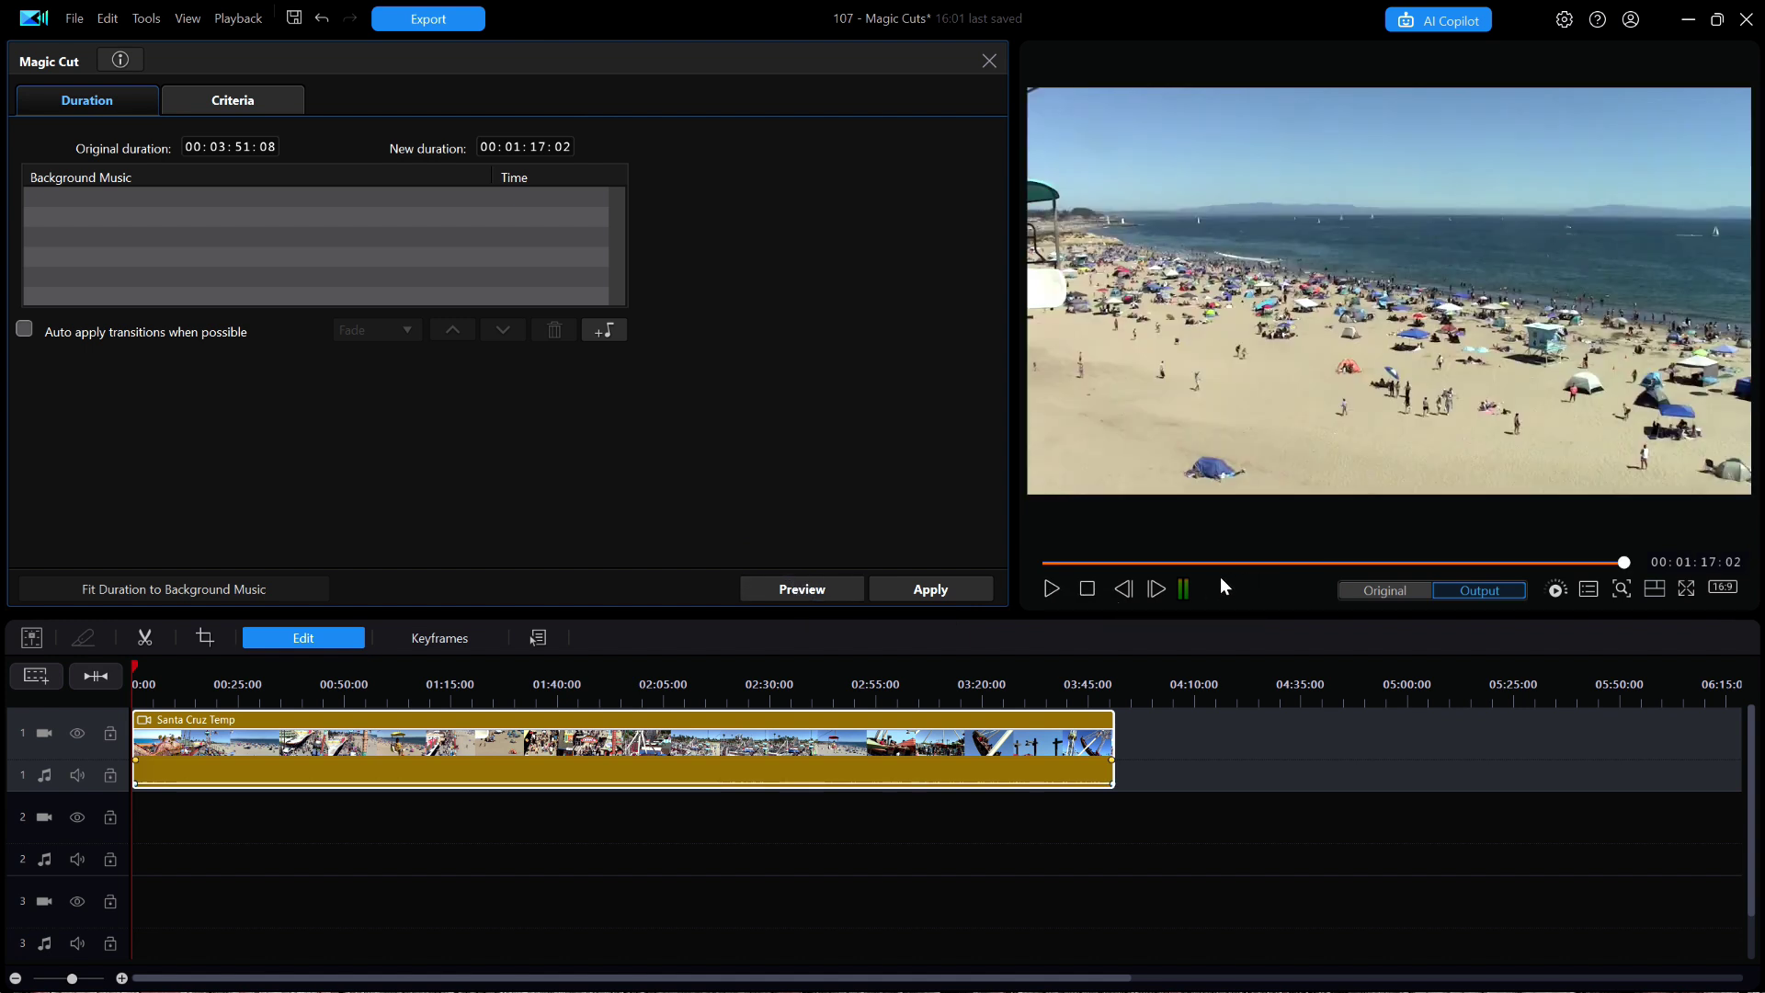
left_click(1088, 590)
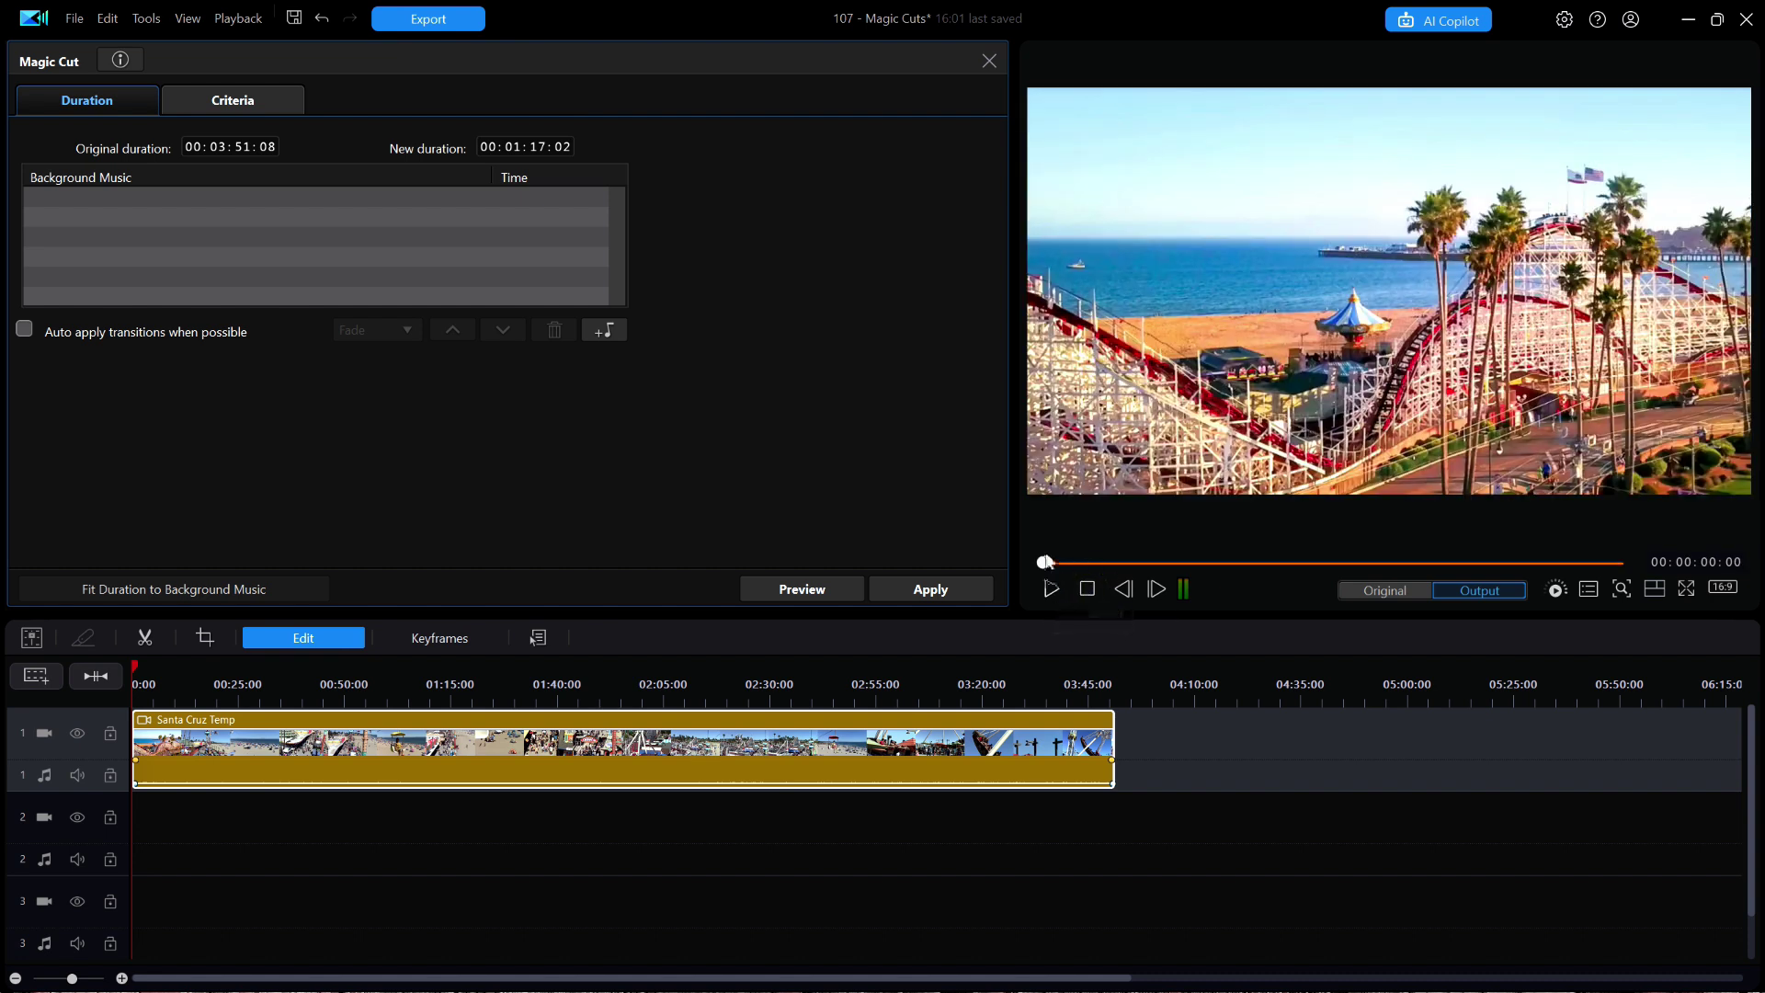
left_click_drag(1046, 568, 1600, 614)
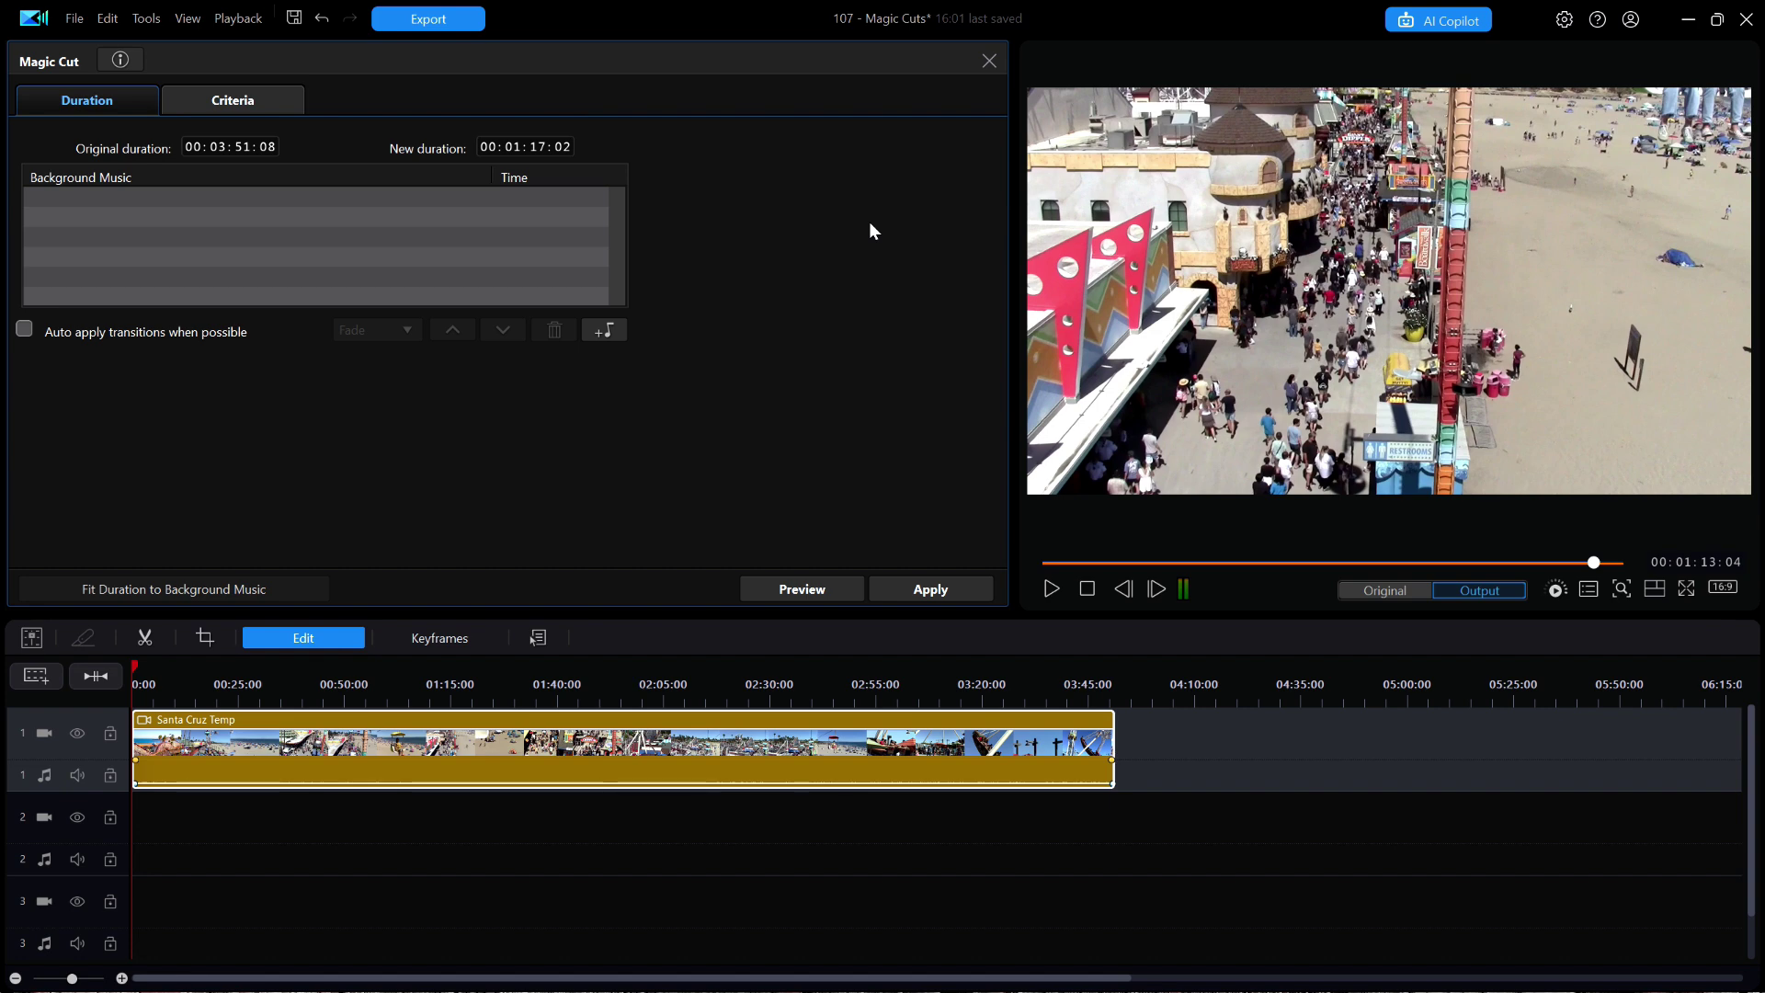
Step: Close Magic Cut and scrub through the full 03:51 Santa Cruz Temp clip
left_click(989, 62)
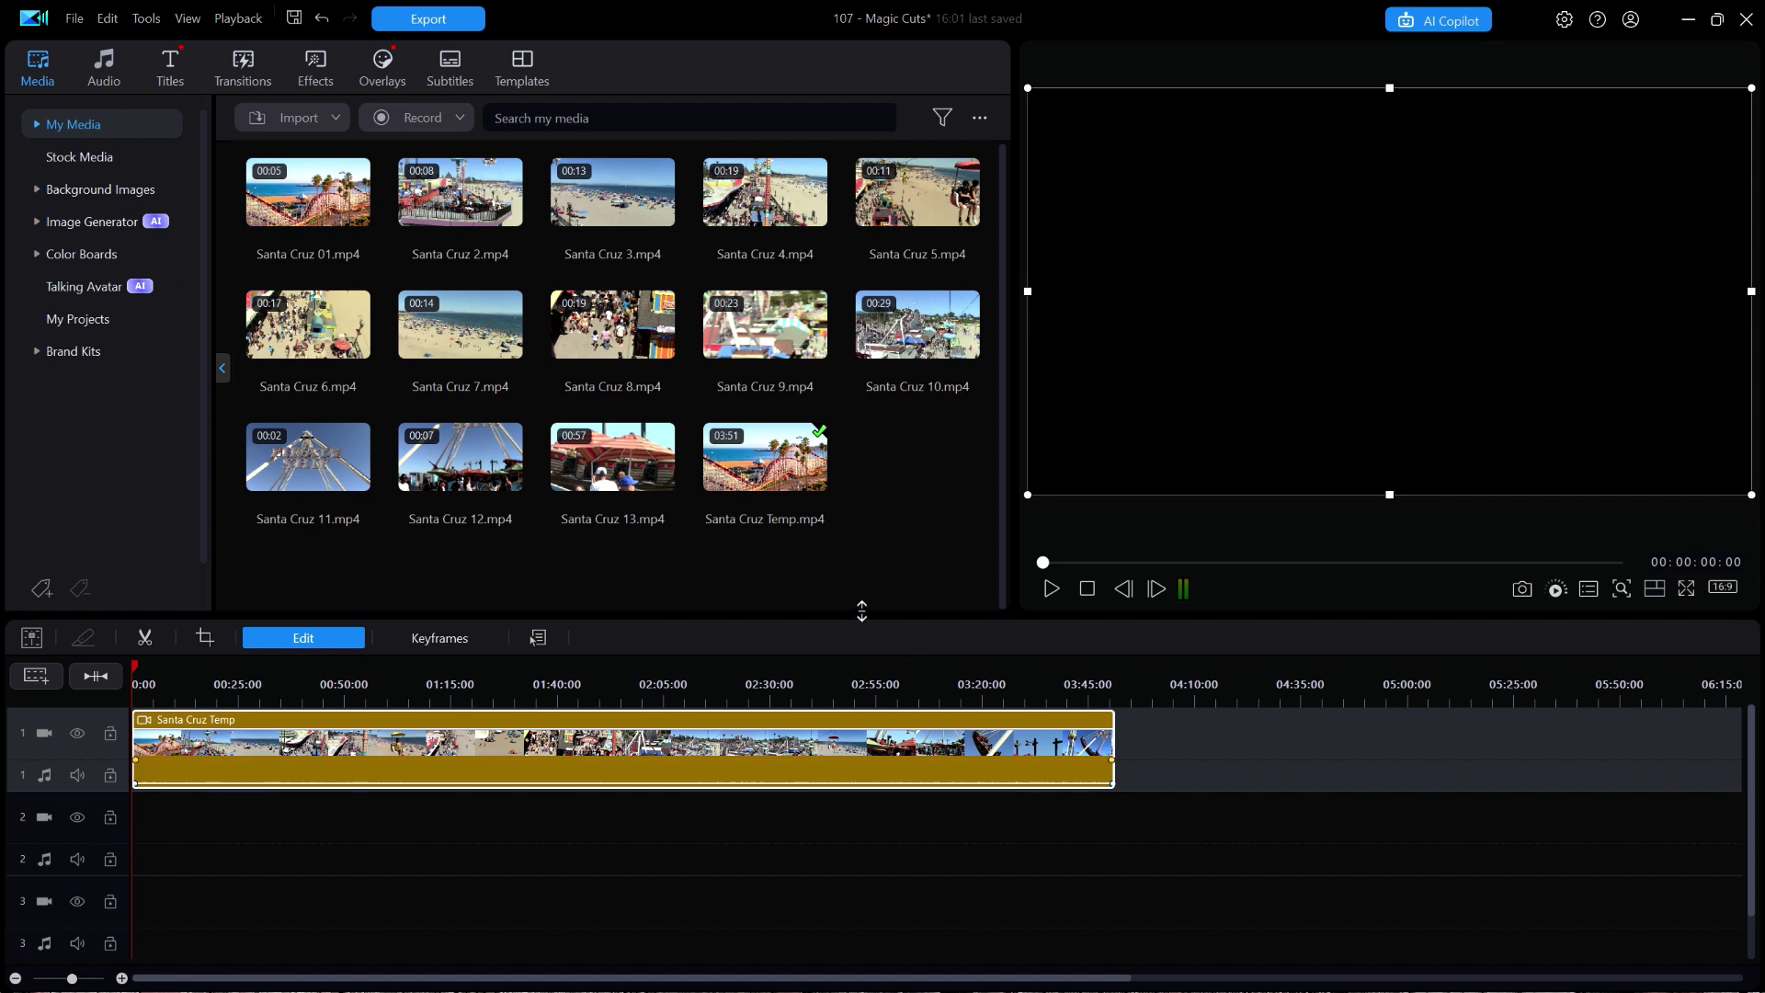
left_click(730, 674)
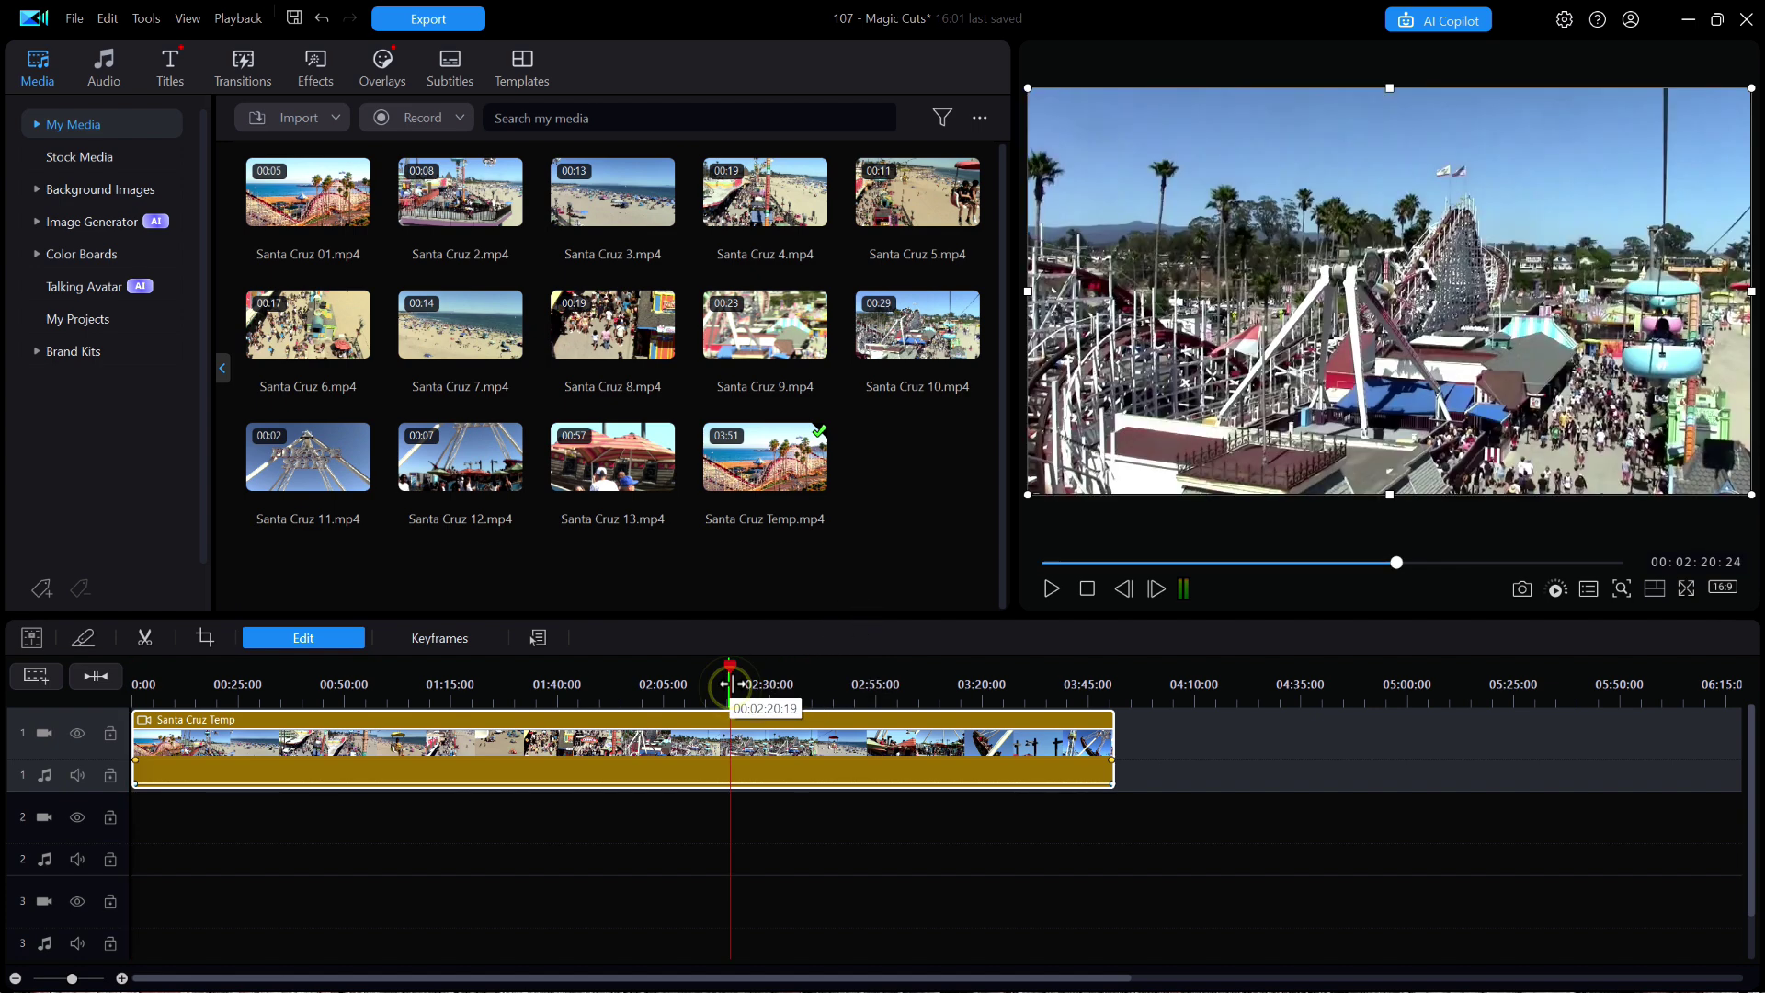
left_click_drag(732, 674, 737, 754)
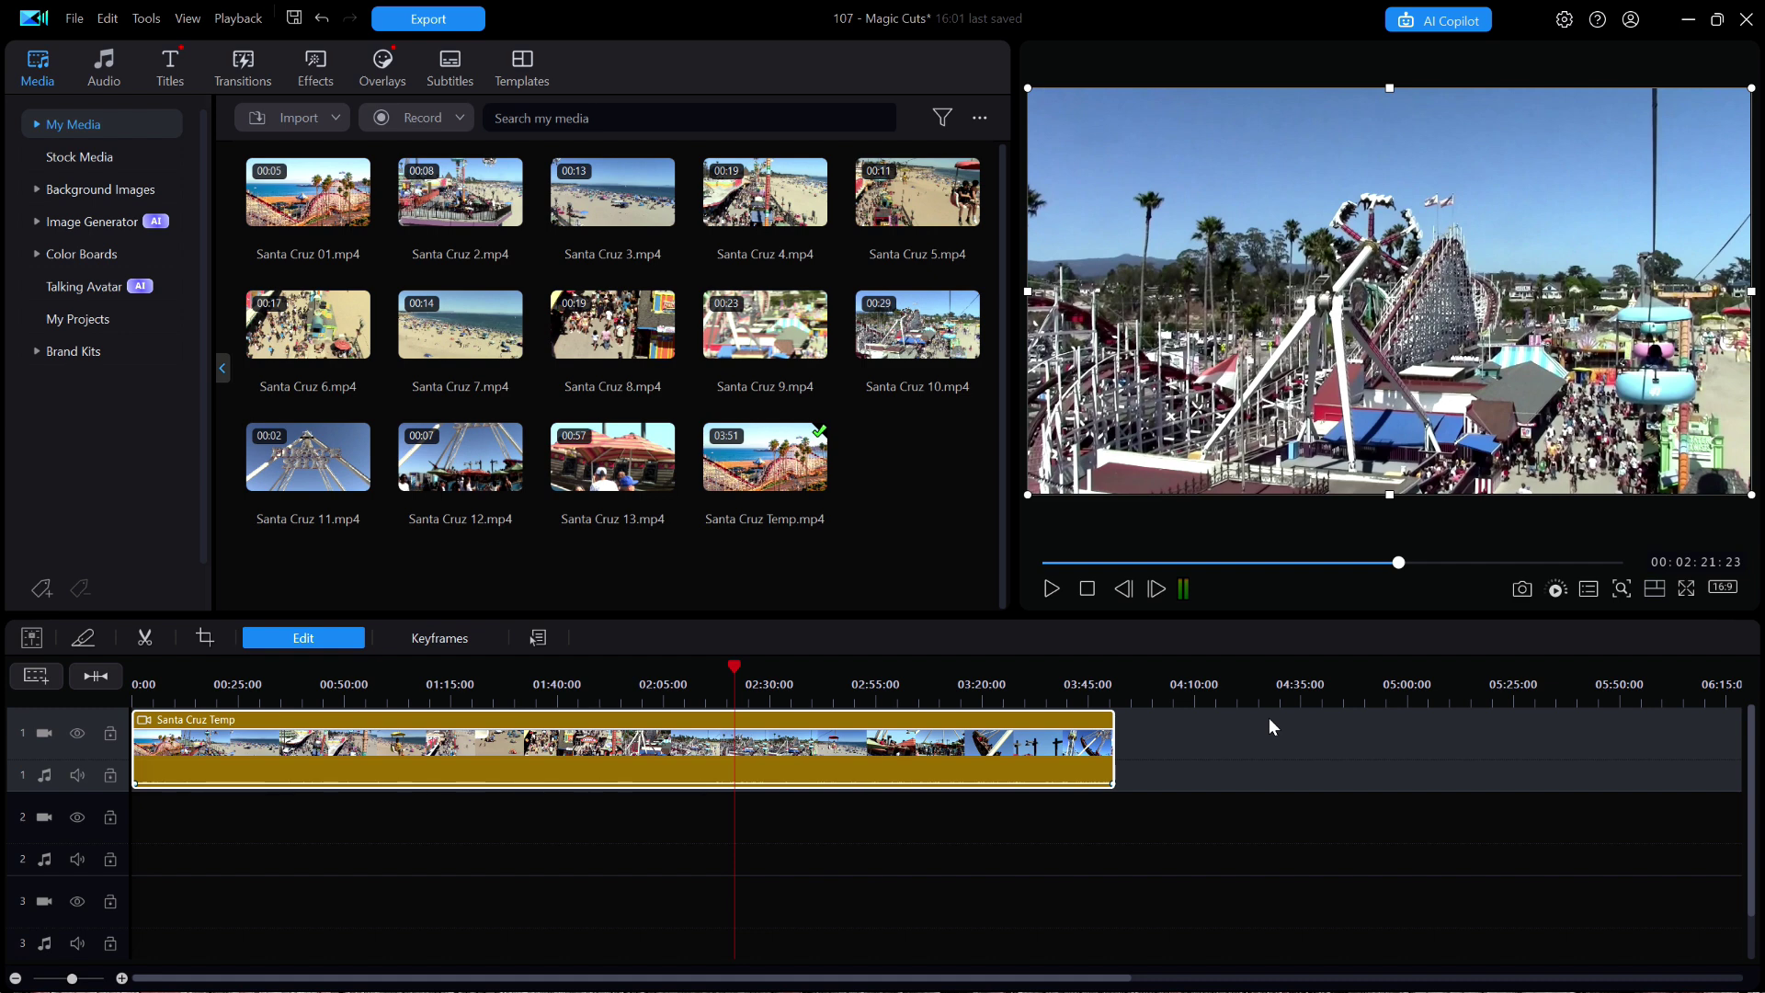
right_click(890, 759)
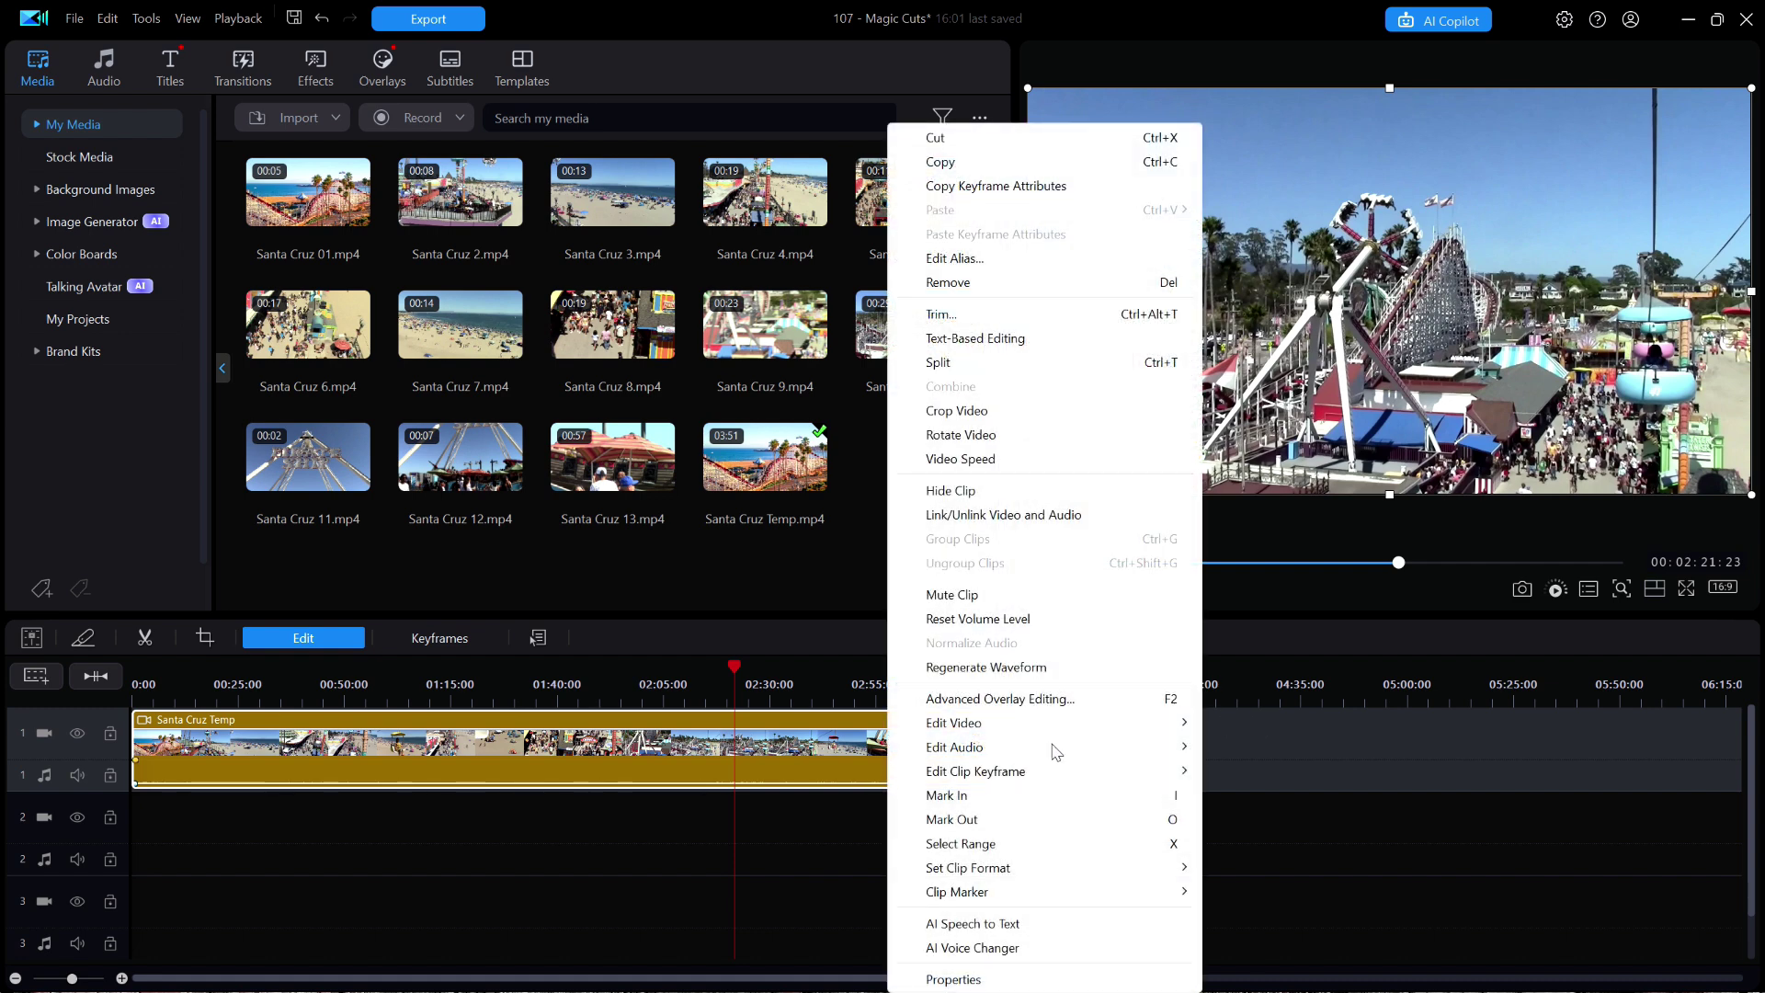
Step: Reopen Magic Cut with duration 00:02:00:00, transitions off, and preview the output
mouse_move(1057, 732)
left_click(1269, 748)
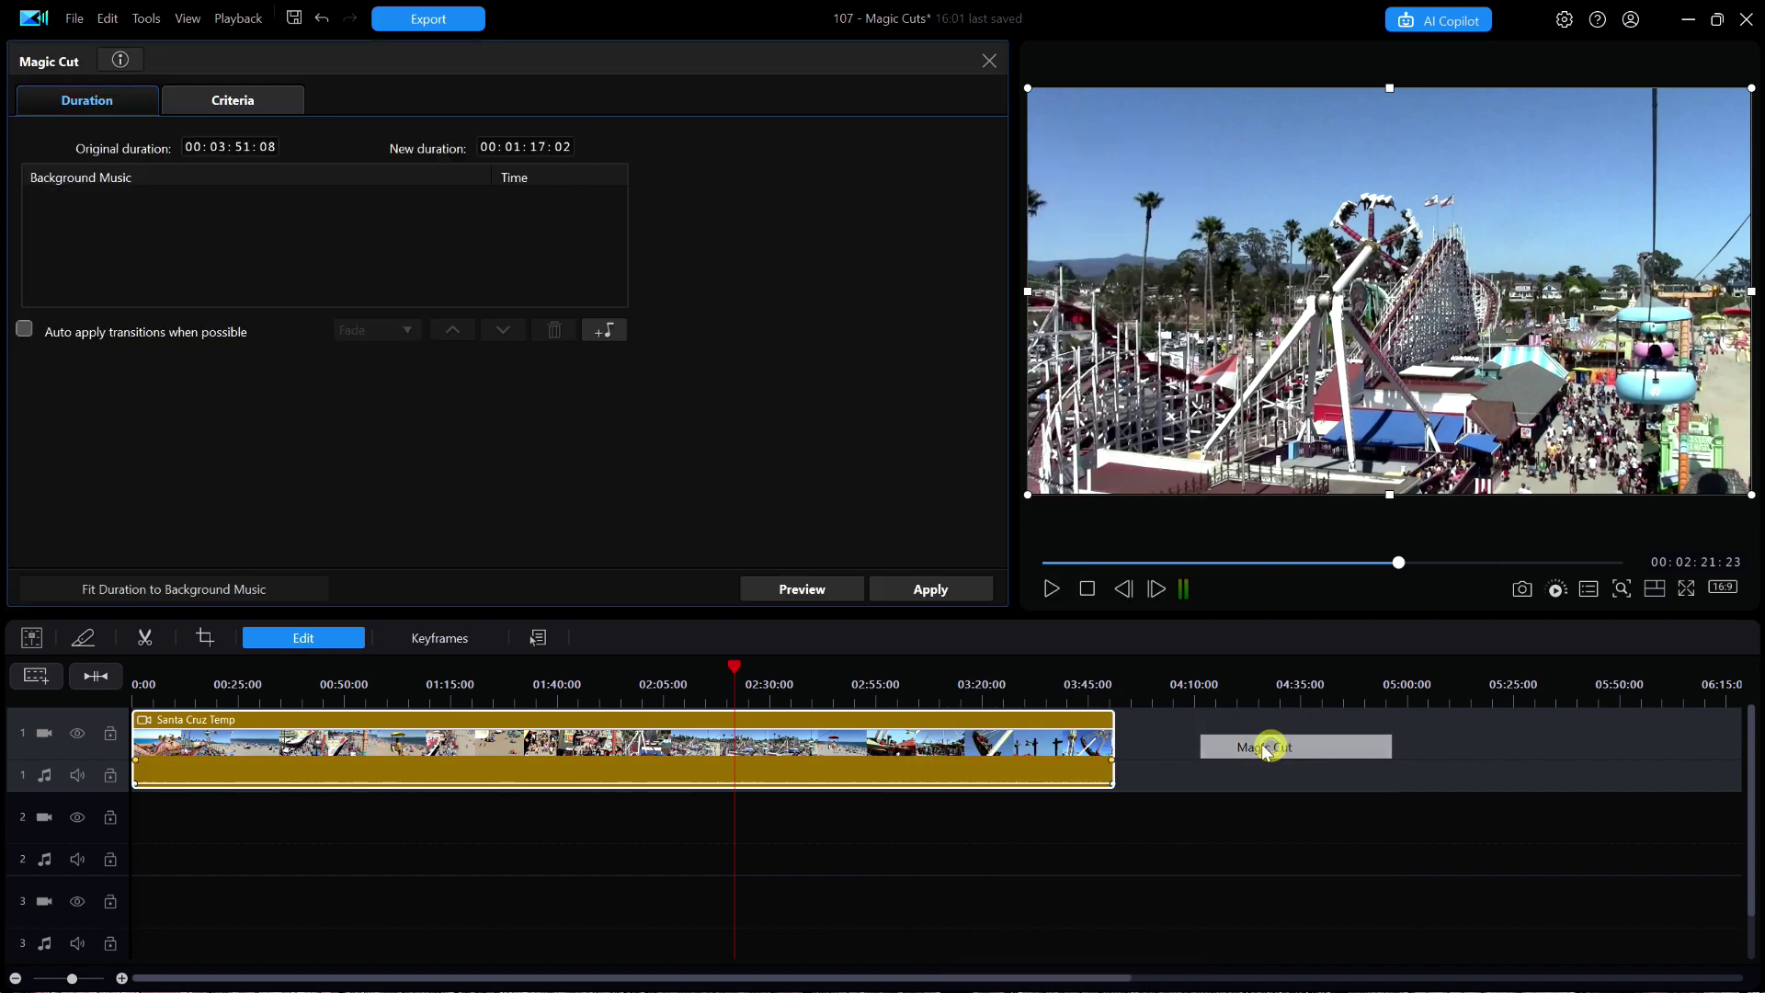
left_click(513, 147)
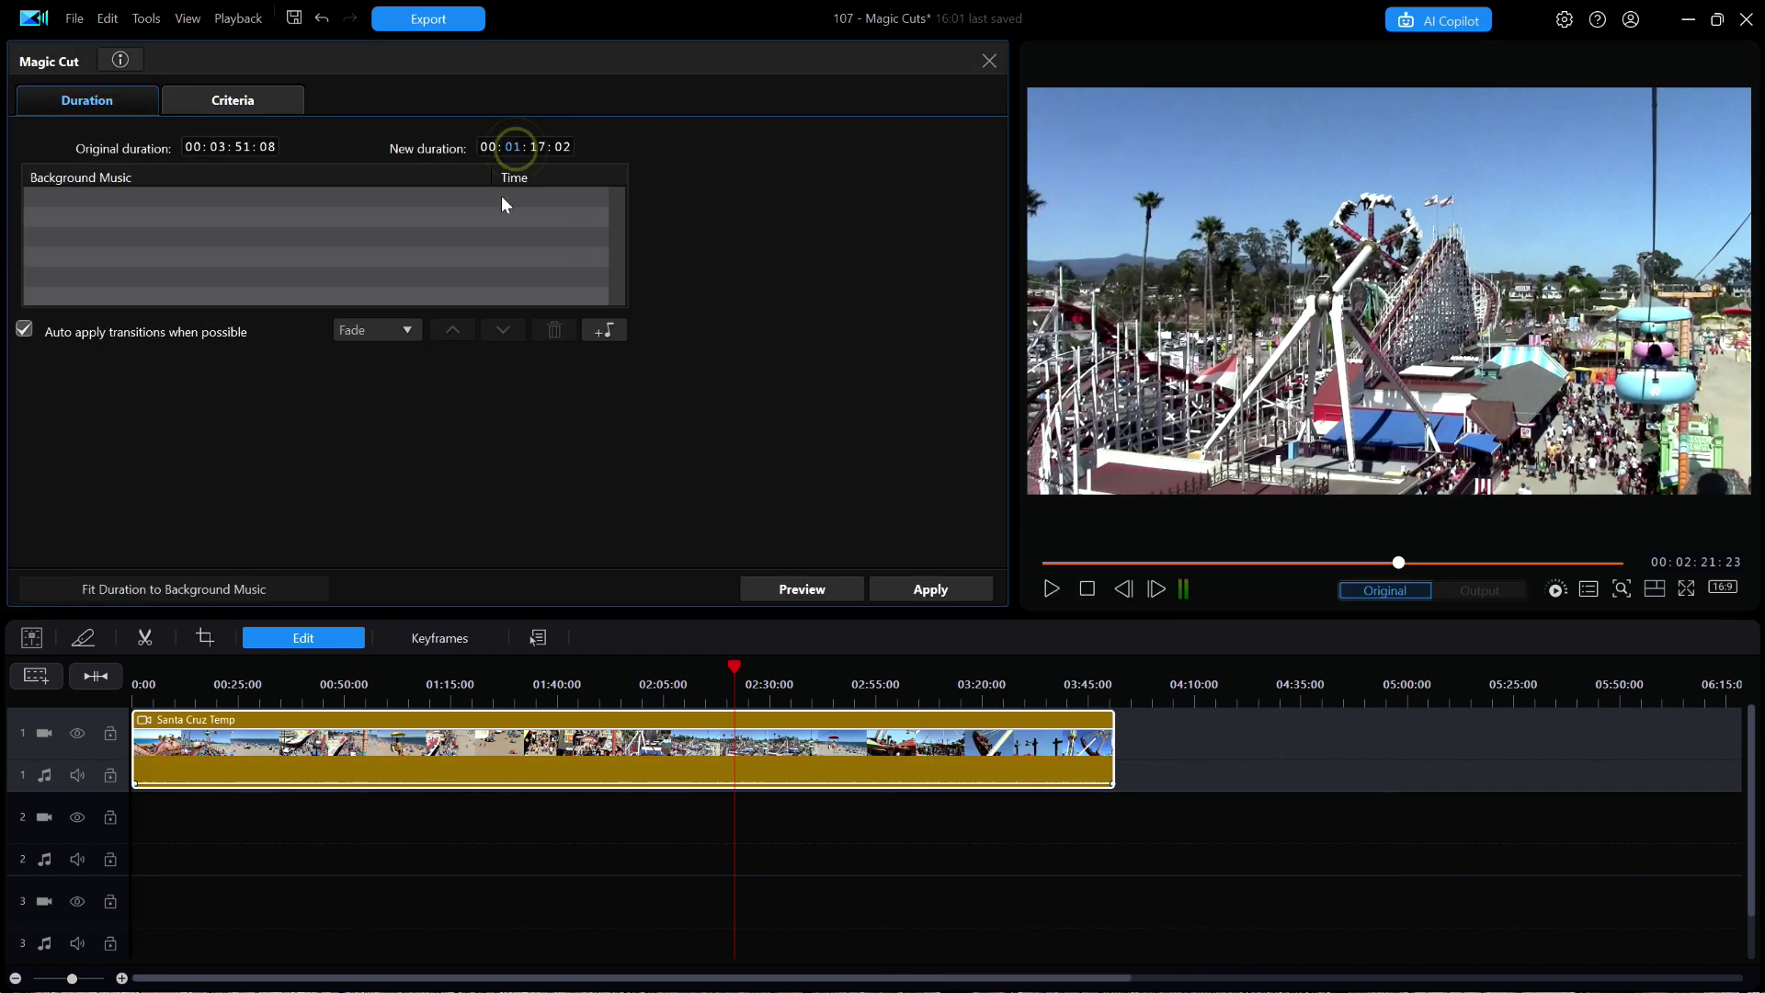
left_click(533, 145)
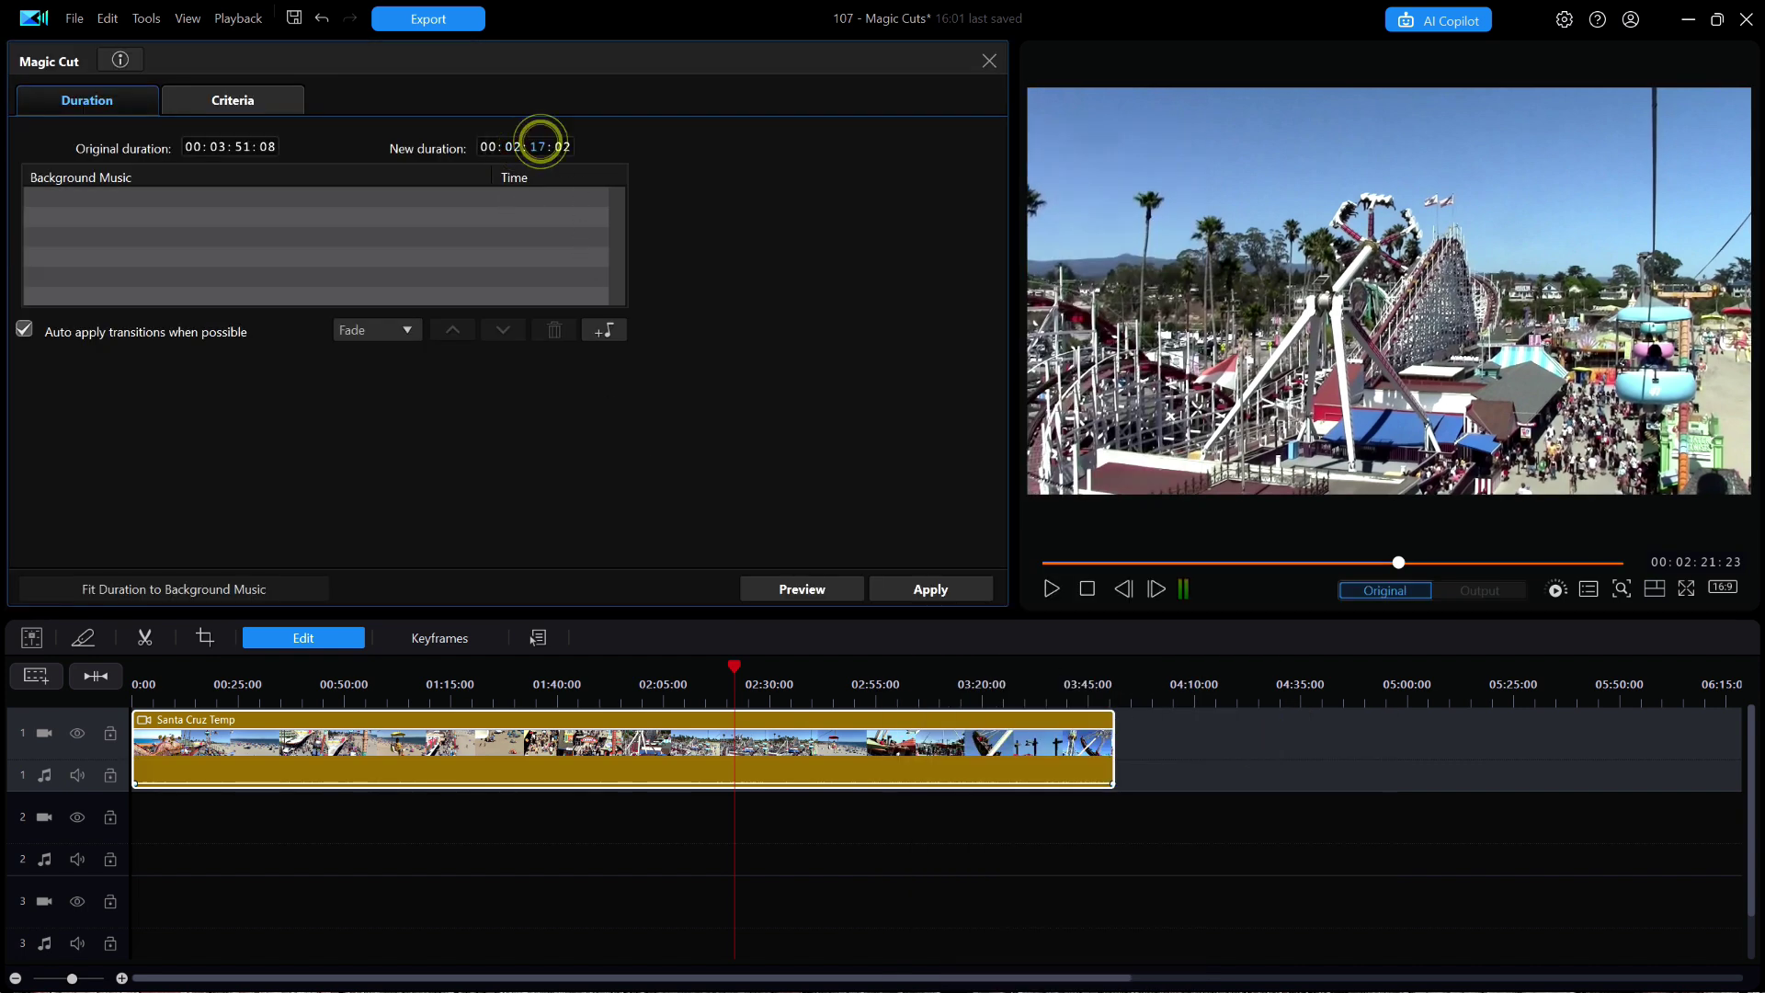
type("00")
left_click(561, 147)
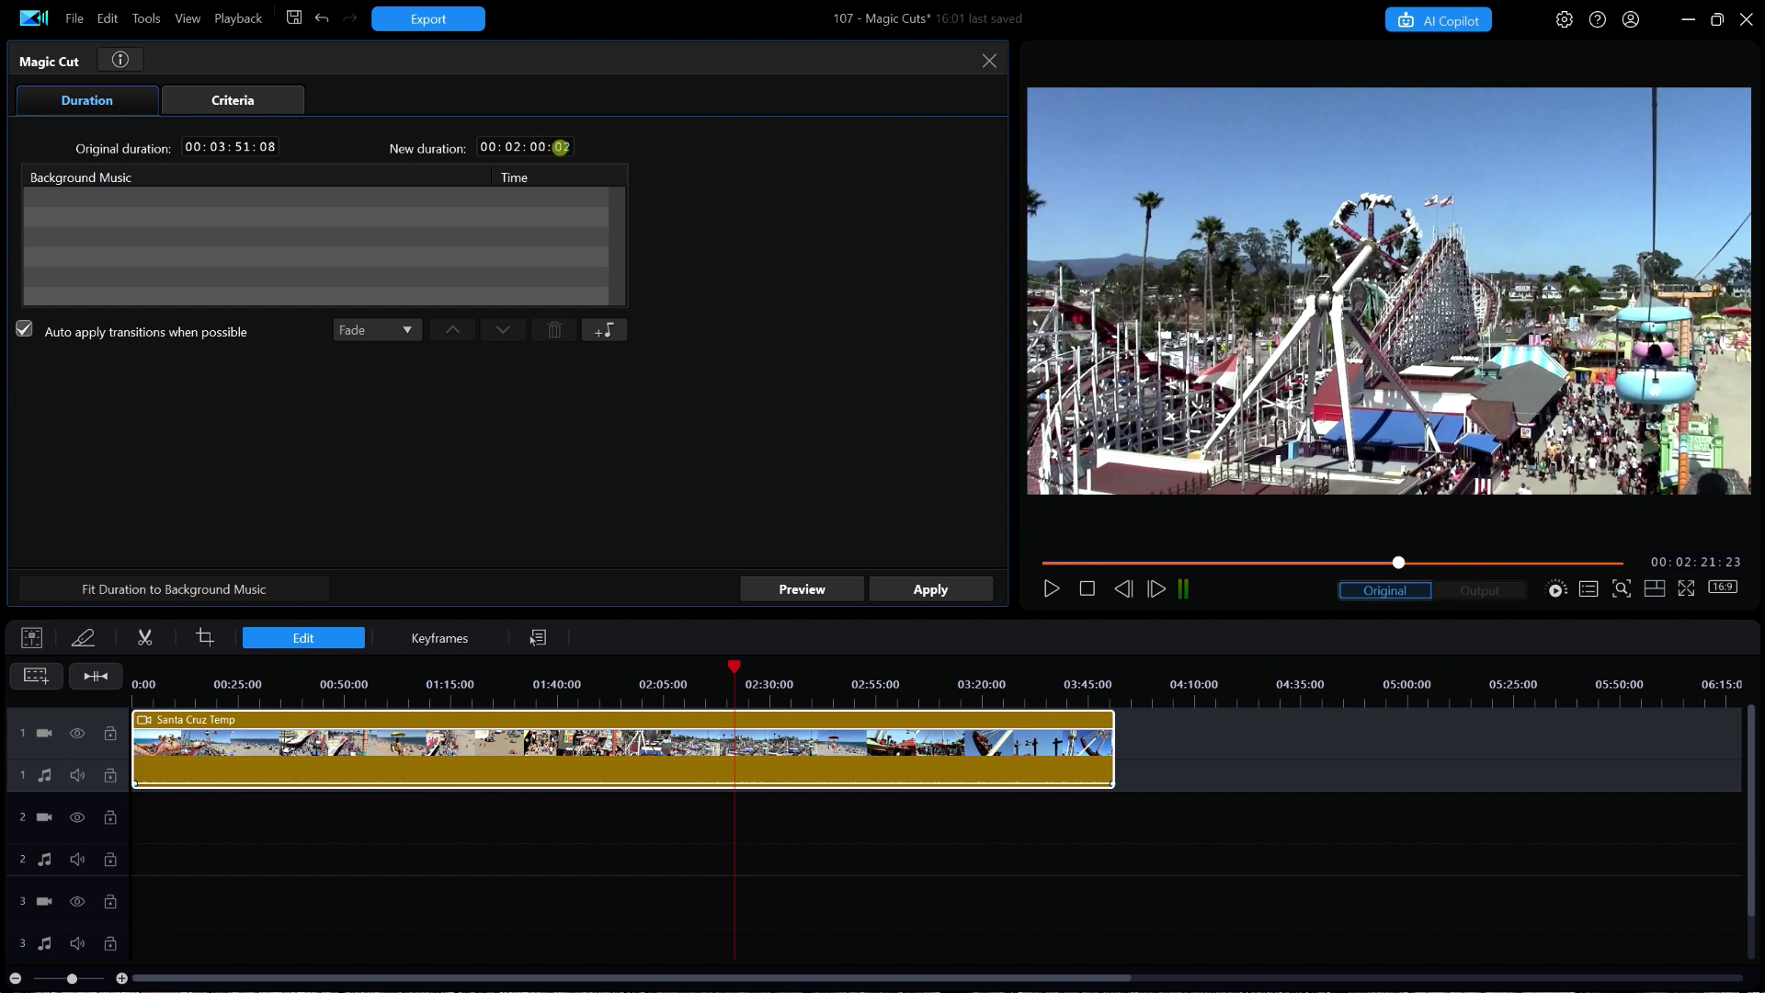
left_click(25, 328)
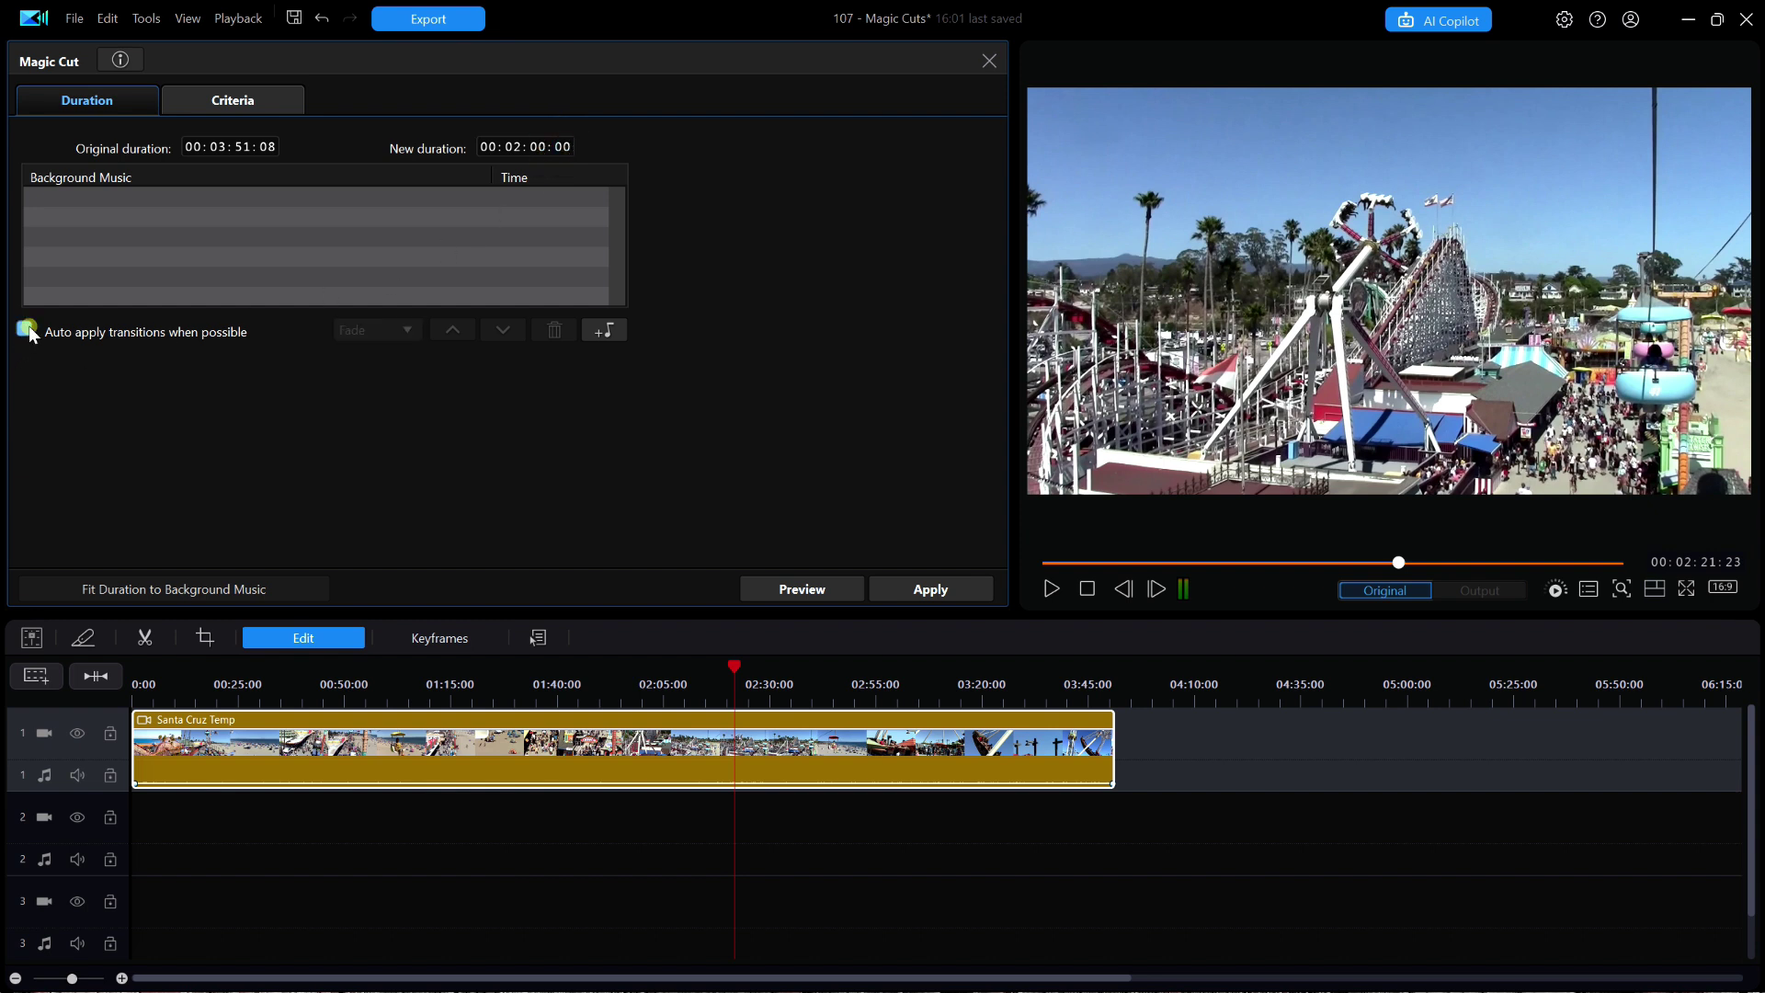
left_click(802, 589)
left_click(1088, 593)
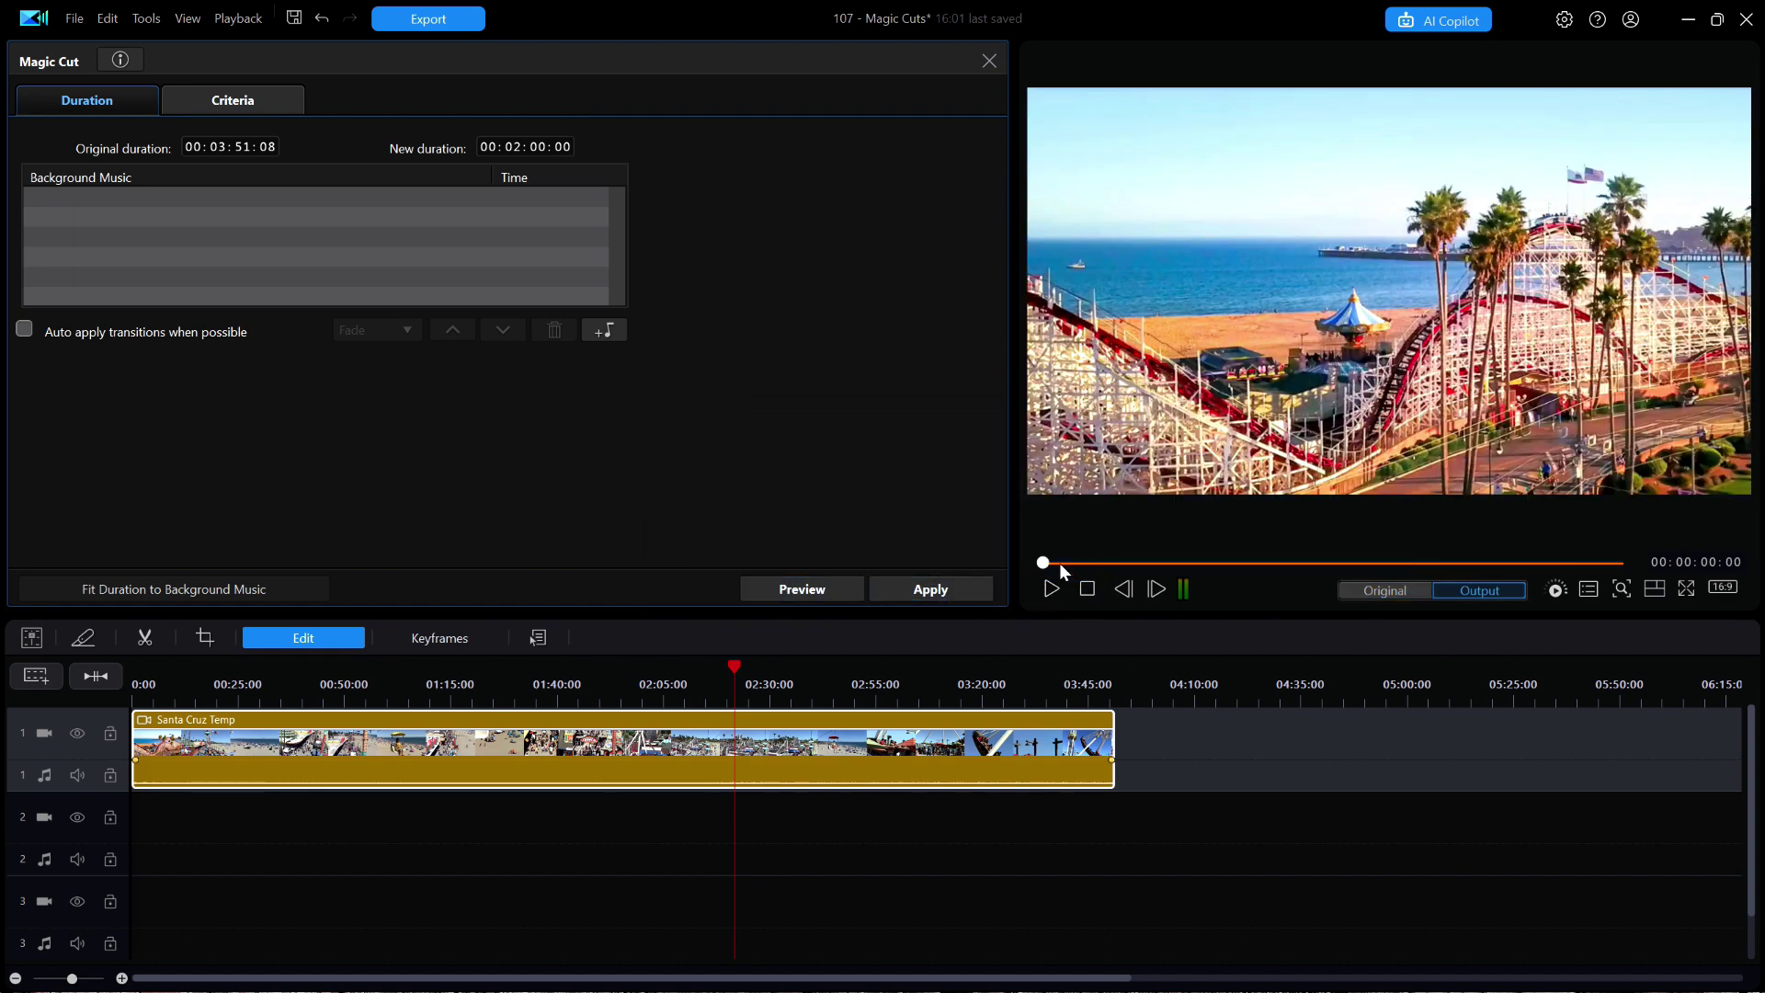
left_click_drag(1038, 570, 1589, 621)
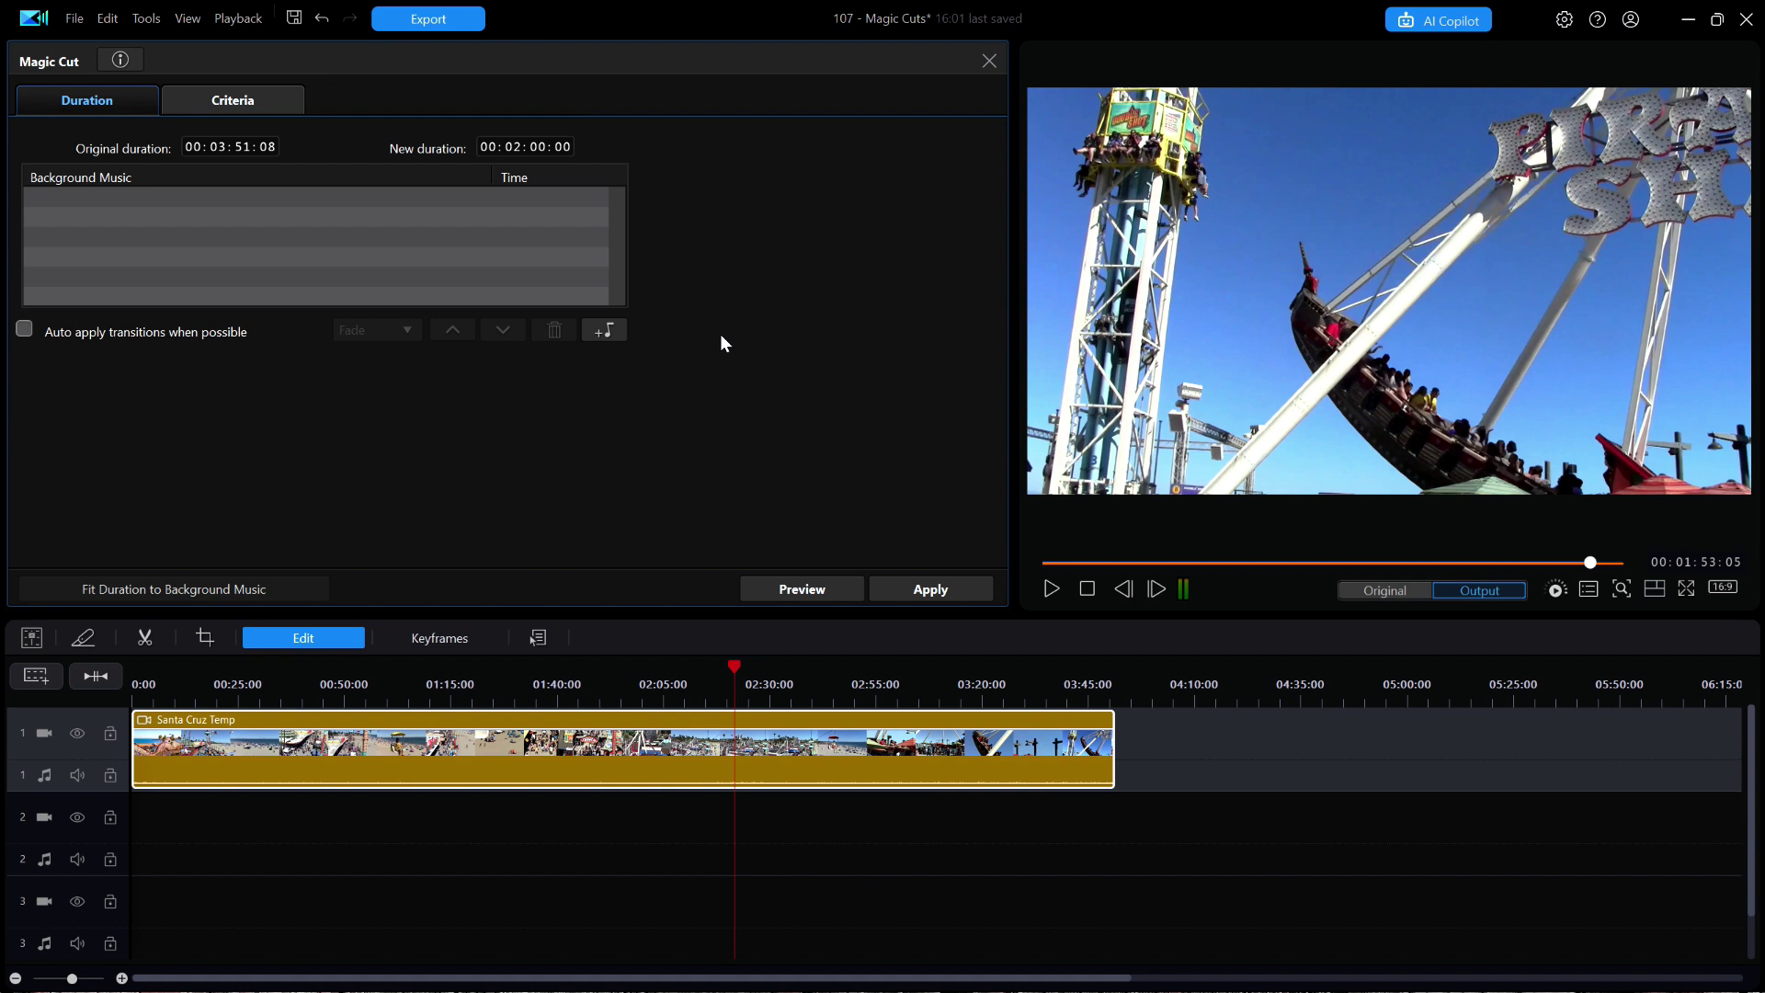
Step: Add Aloa Summer.mp3 as background music and fit the duration to 00:02:03:23
left_click(604, 333)
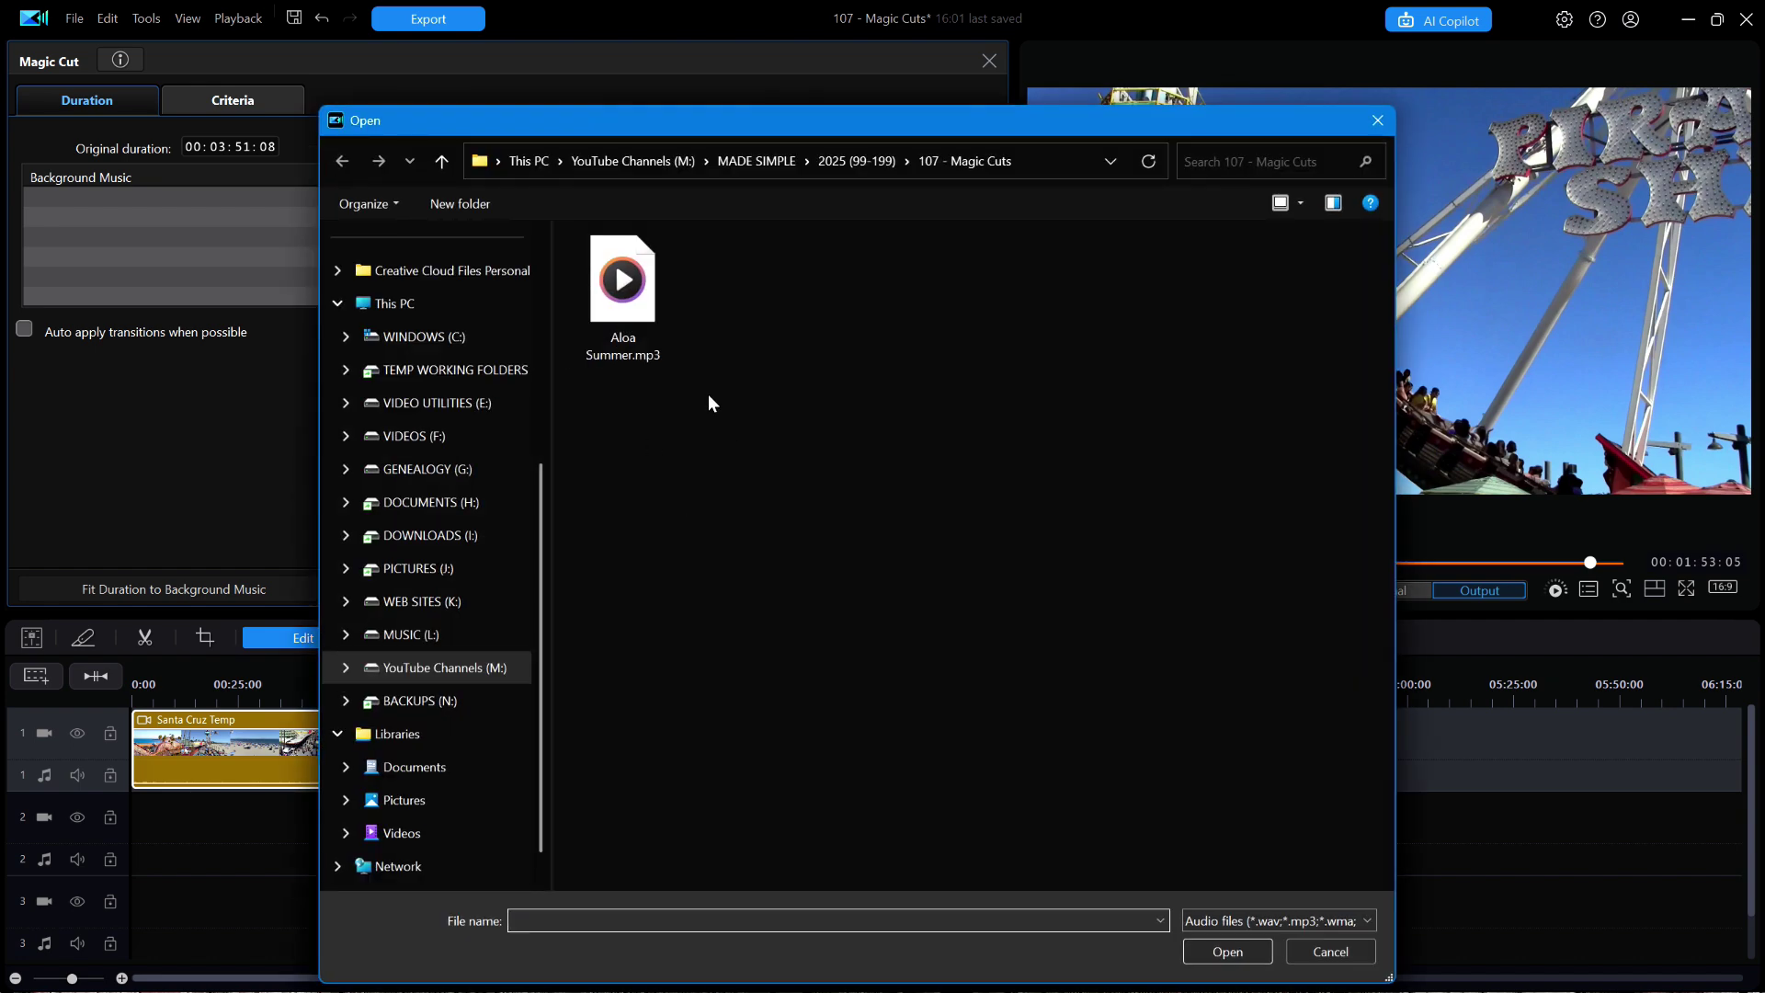
left_click(625, 299)
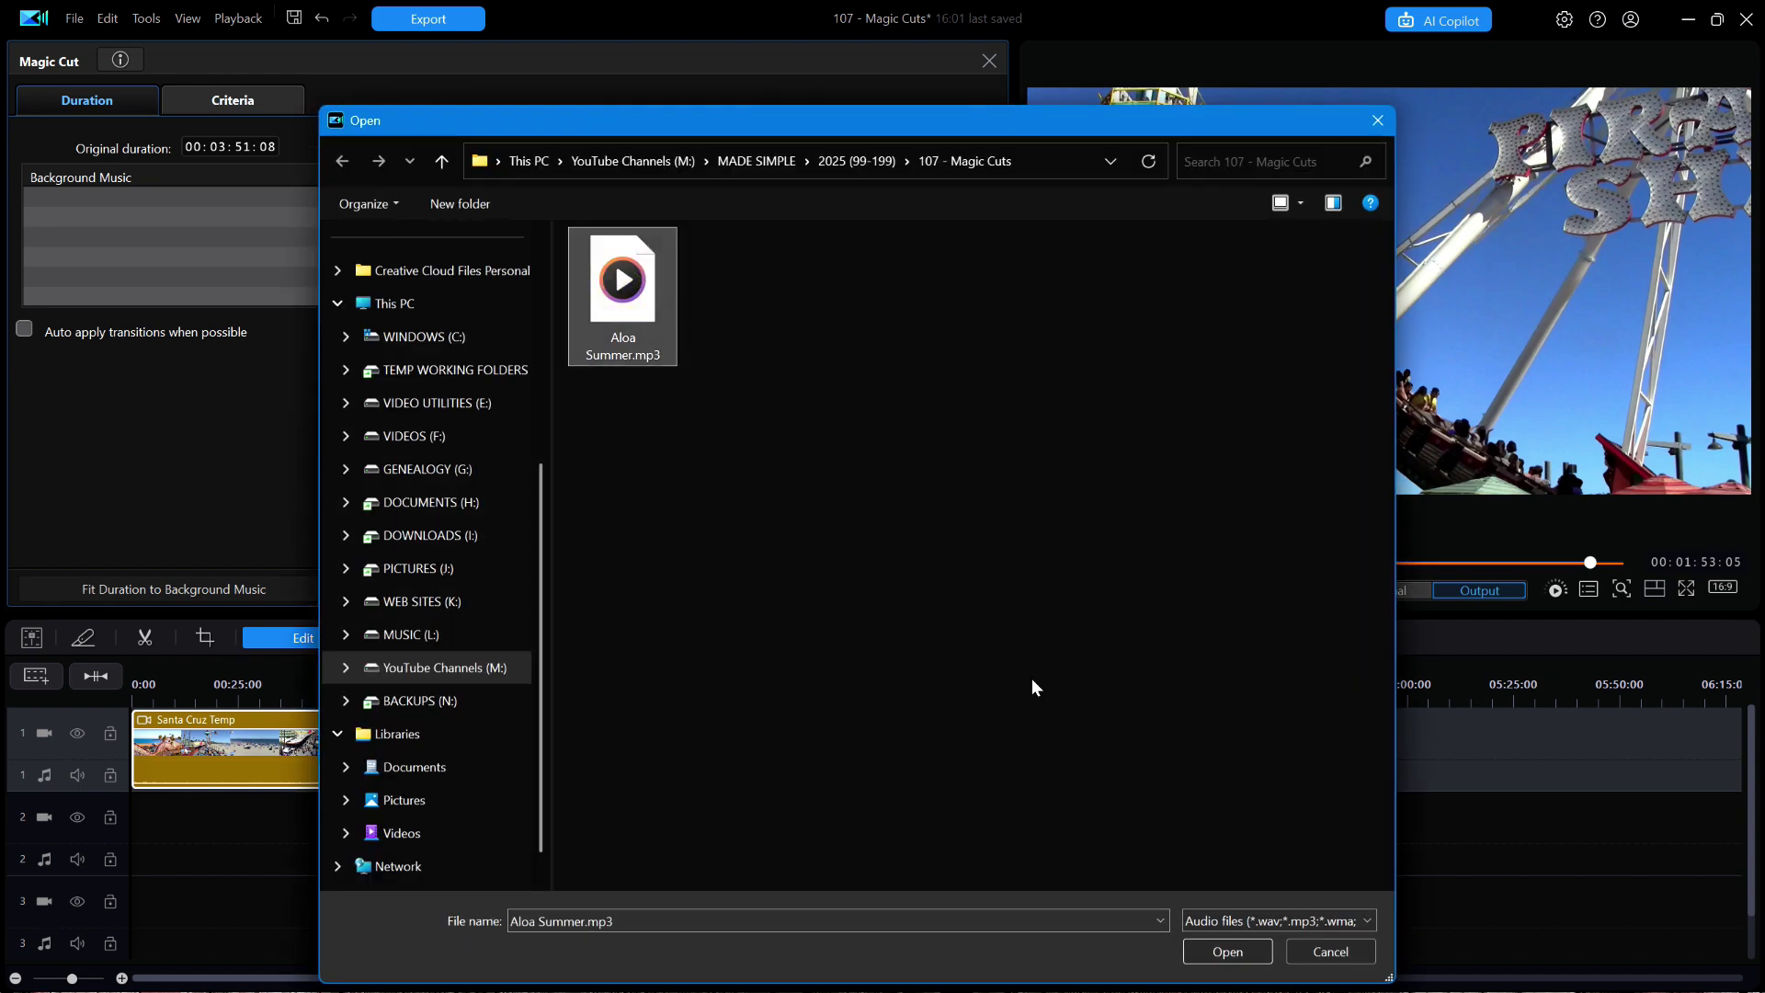
left_click(1234, 956)
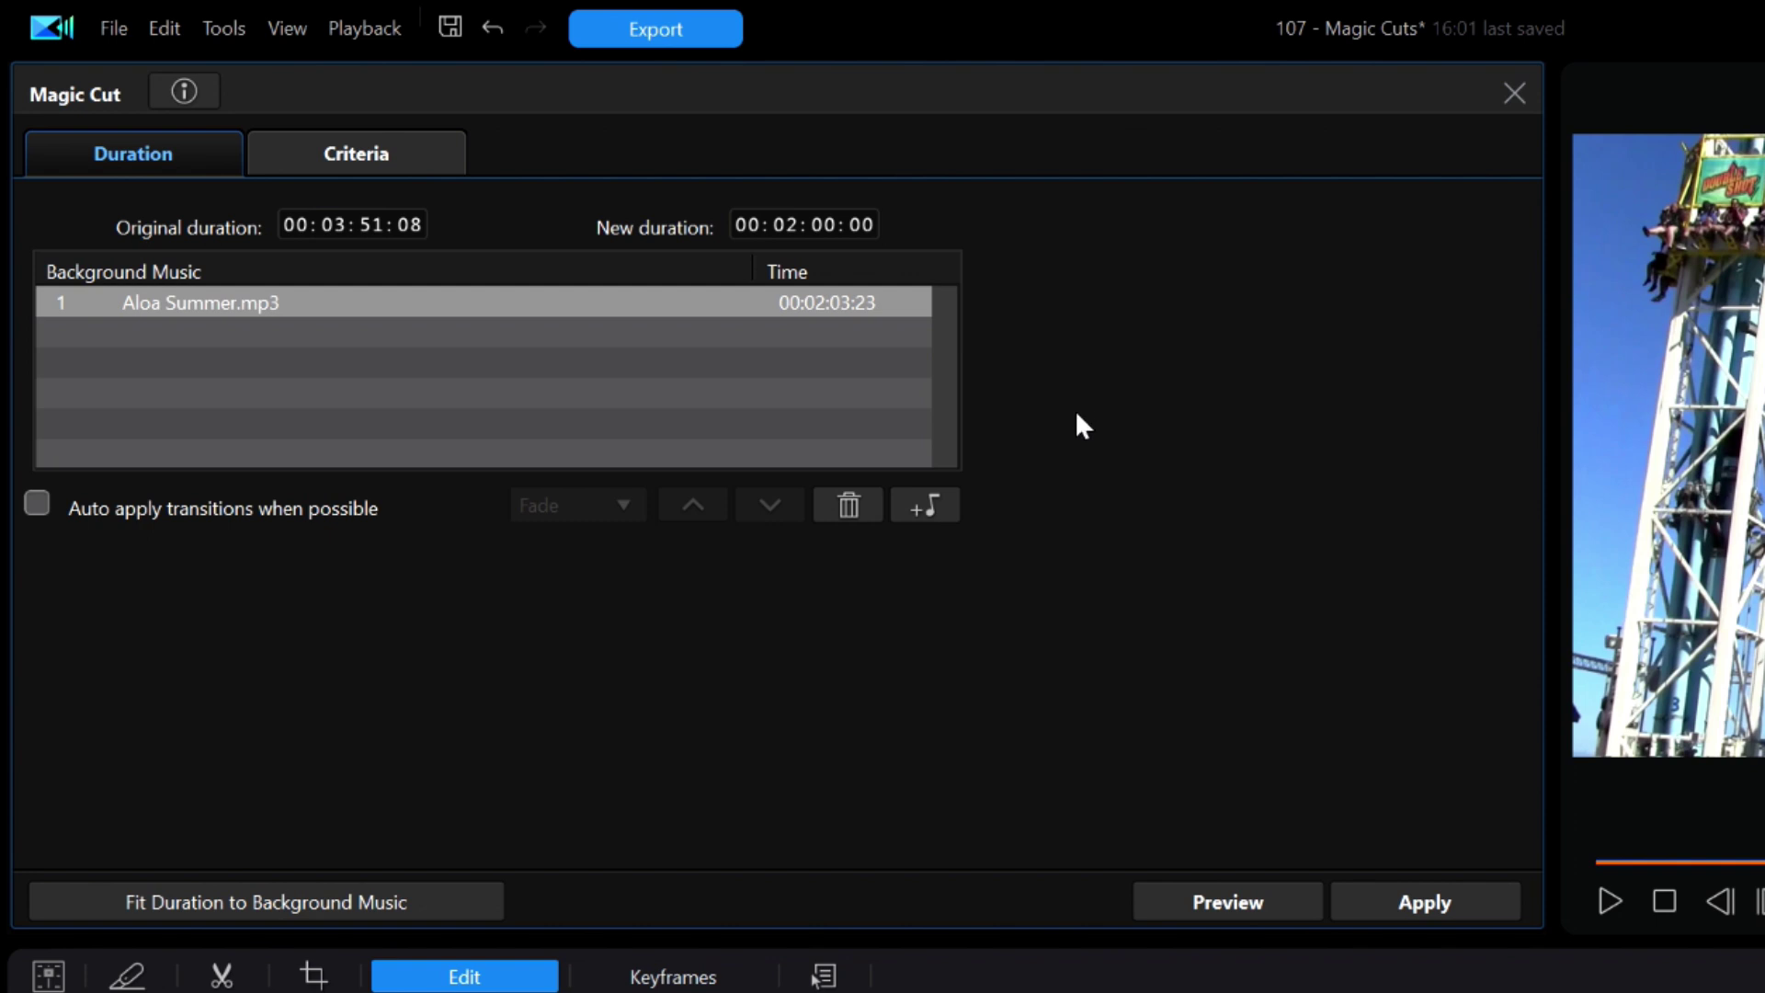
left_click(276, 905)
Step: Preview the music-fitted cut to about 1:29, then apply it to the timeline
left_click(1239, 905)
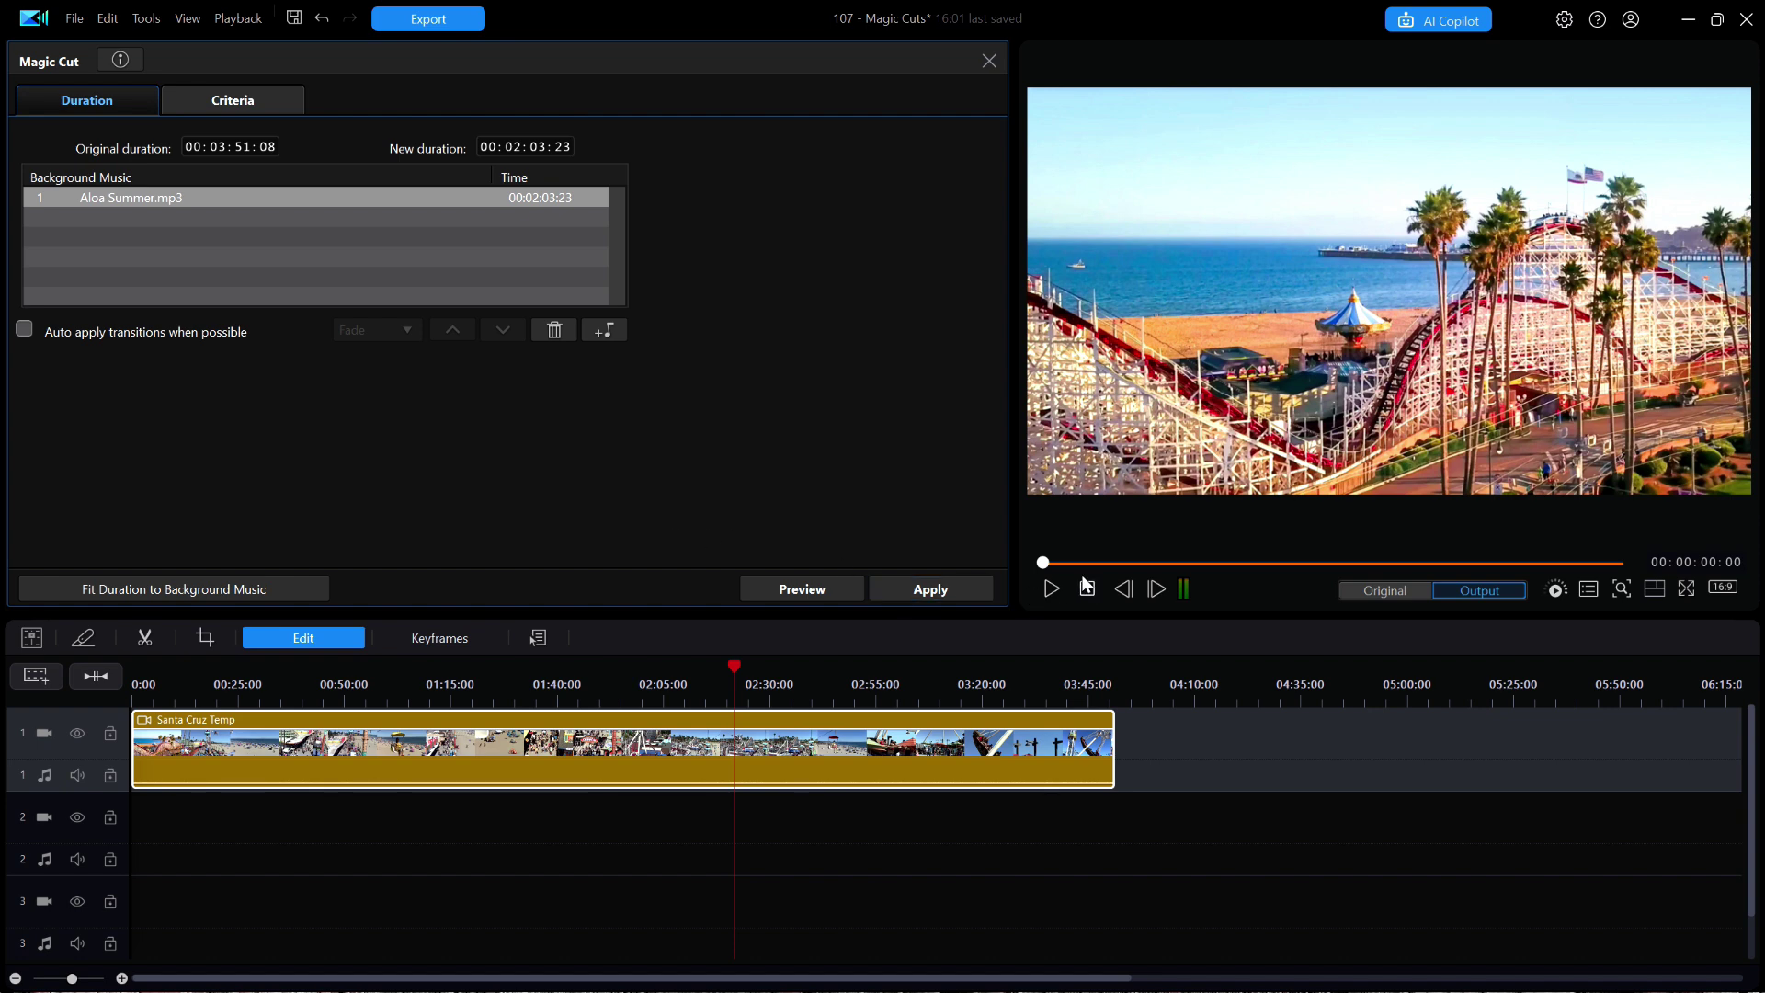
left_click_drag(1044, 570, 1586, 597)
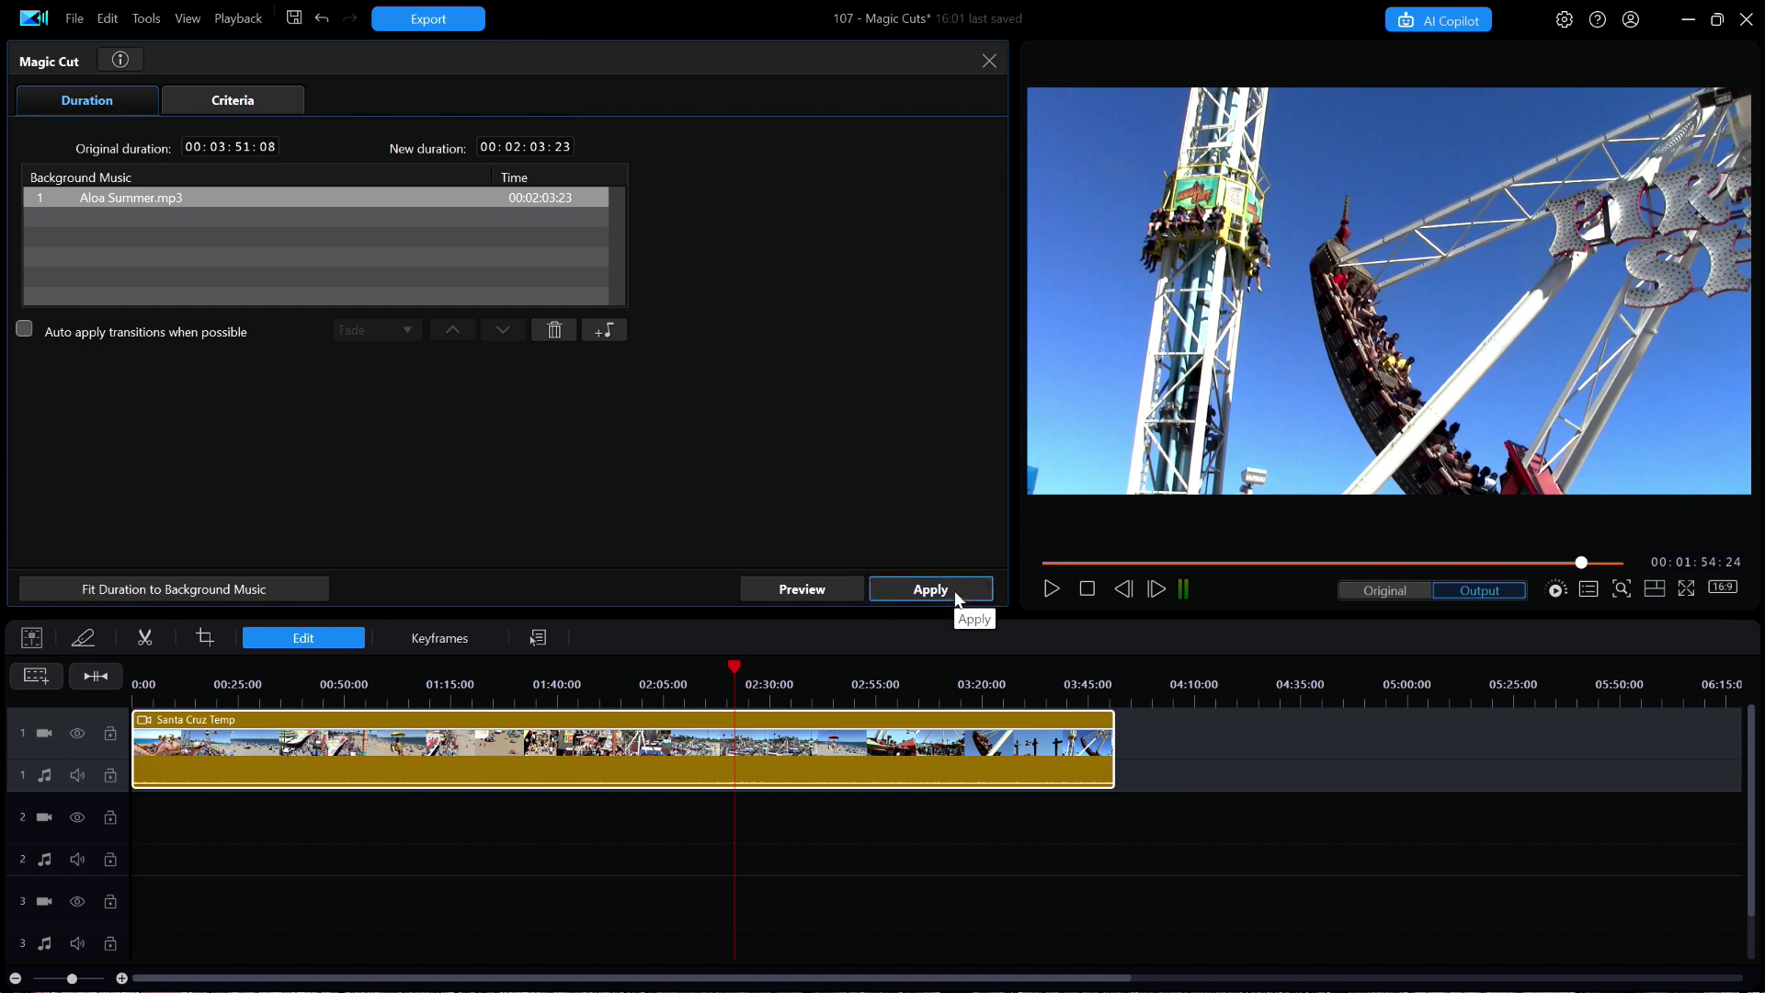
left_click(954, 596)
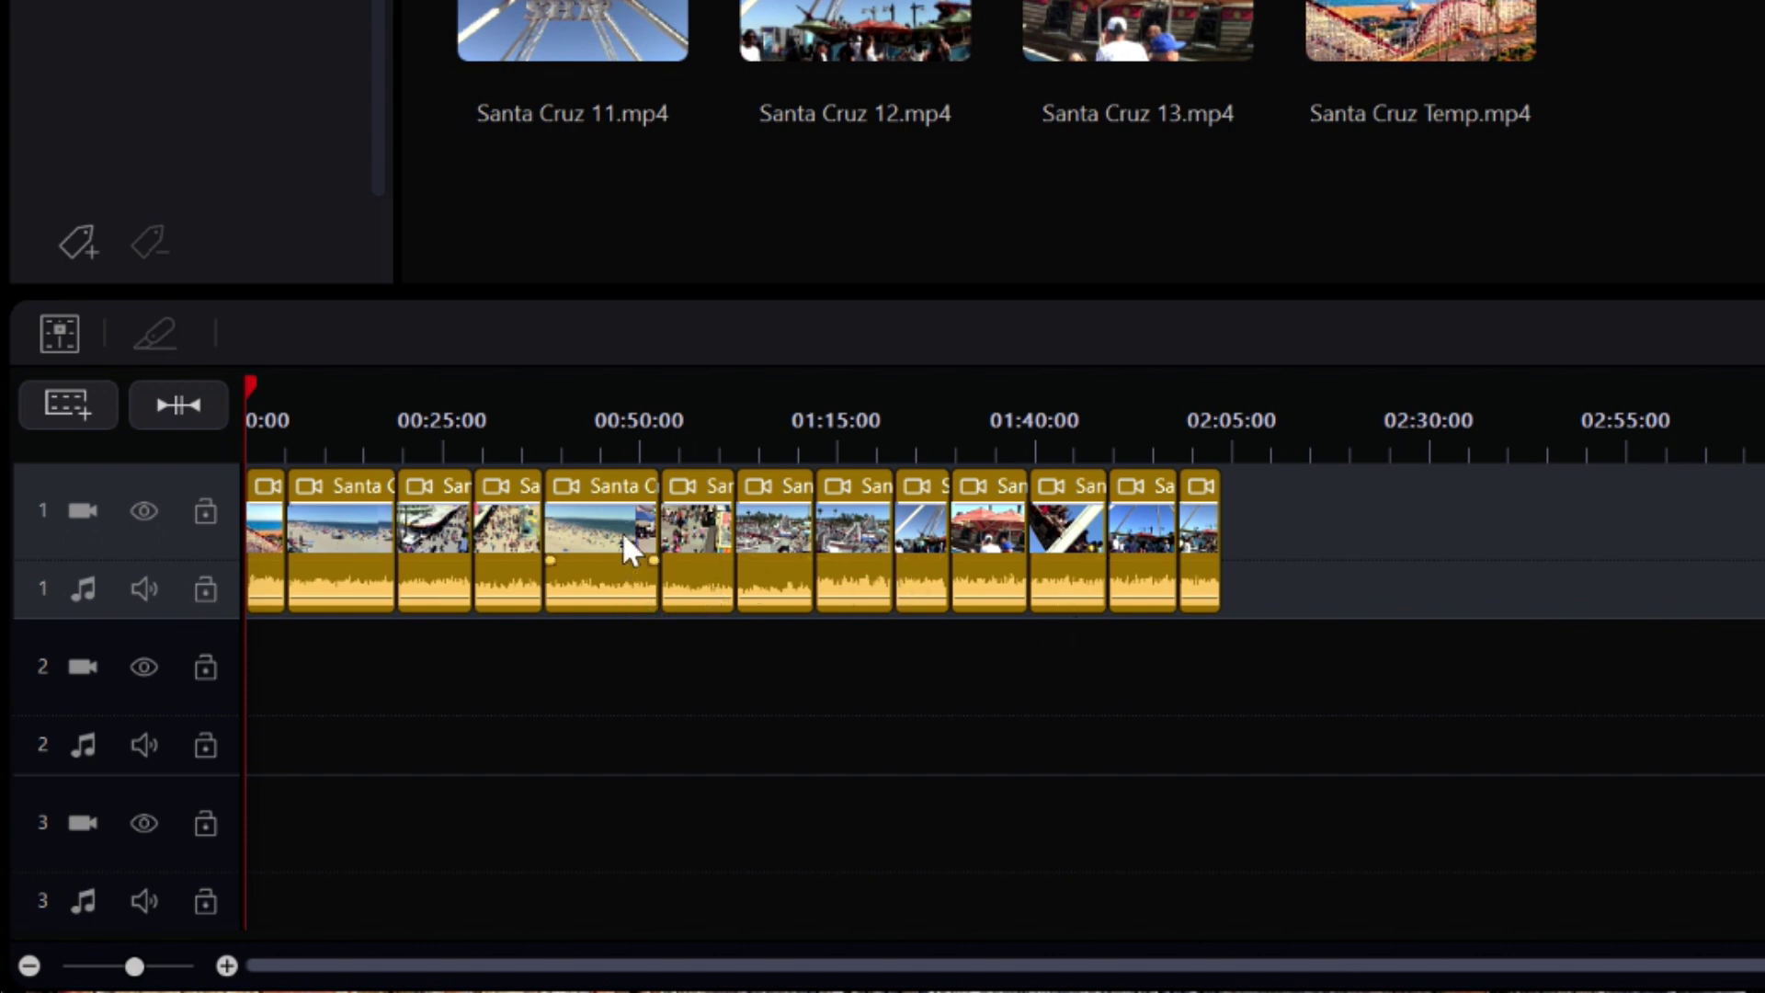
Step: Apply the Magic Cut so track 1 holds short Santa Cruz clips ending near 00:02:03:23
mouse_move(590, 485)
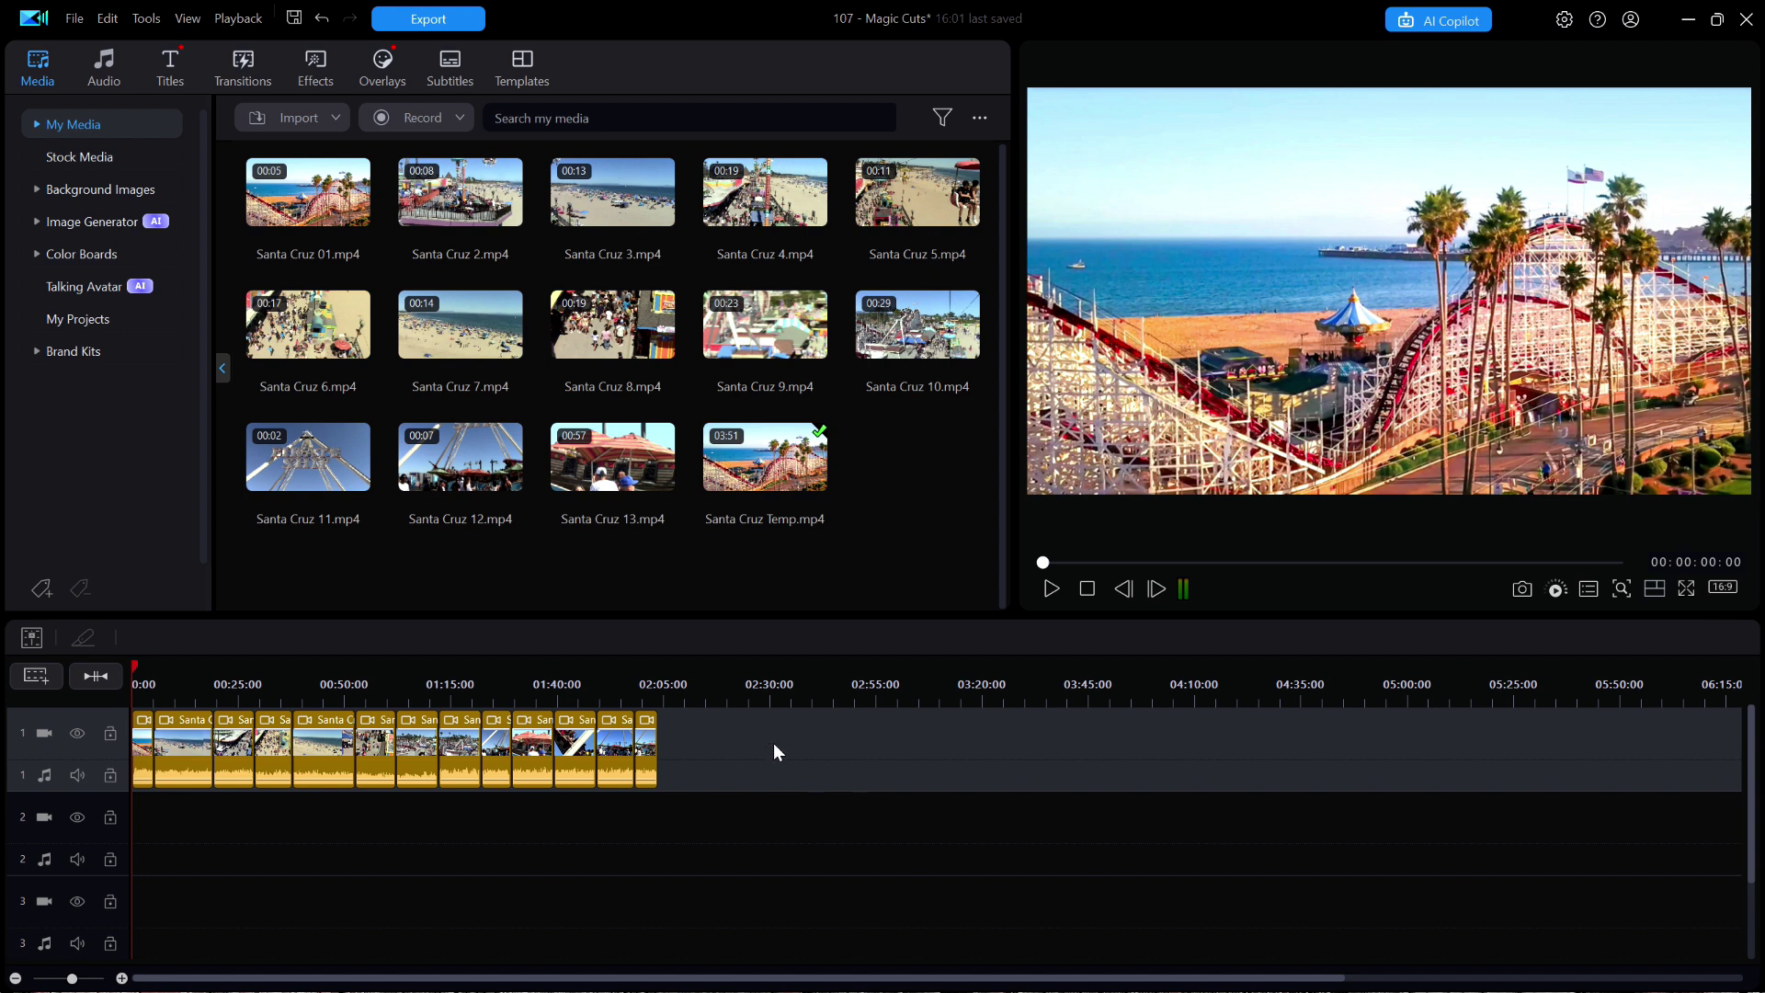
Step: Scrub the playhead from about 02:00 back toward 01:42 to review the Magic Cut clips
mouse_move(648, 685)
left_mouse_down()
mouse_move(644, 668)
mouse_move(659, 675)
left_mouse_up()
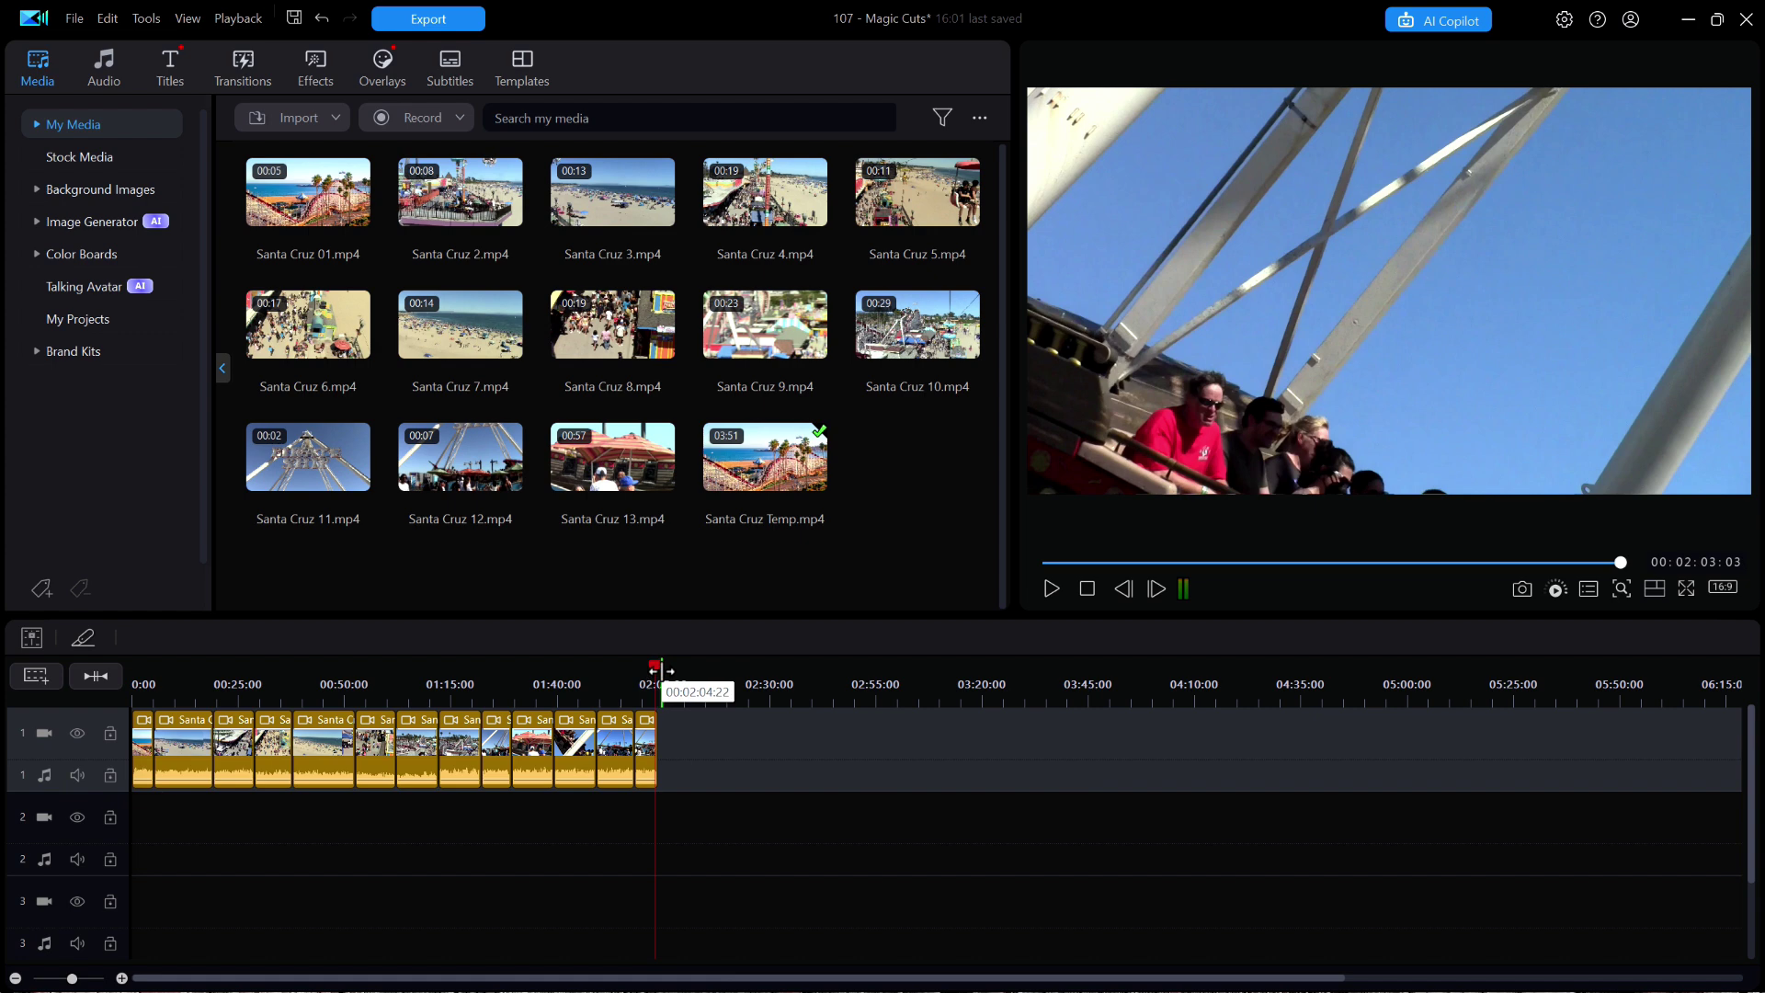
left_click_drag(656, 668, 529, 703)
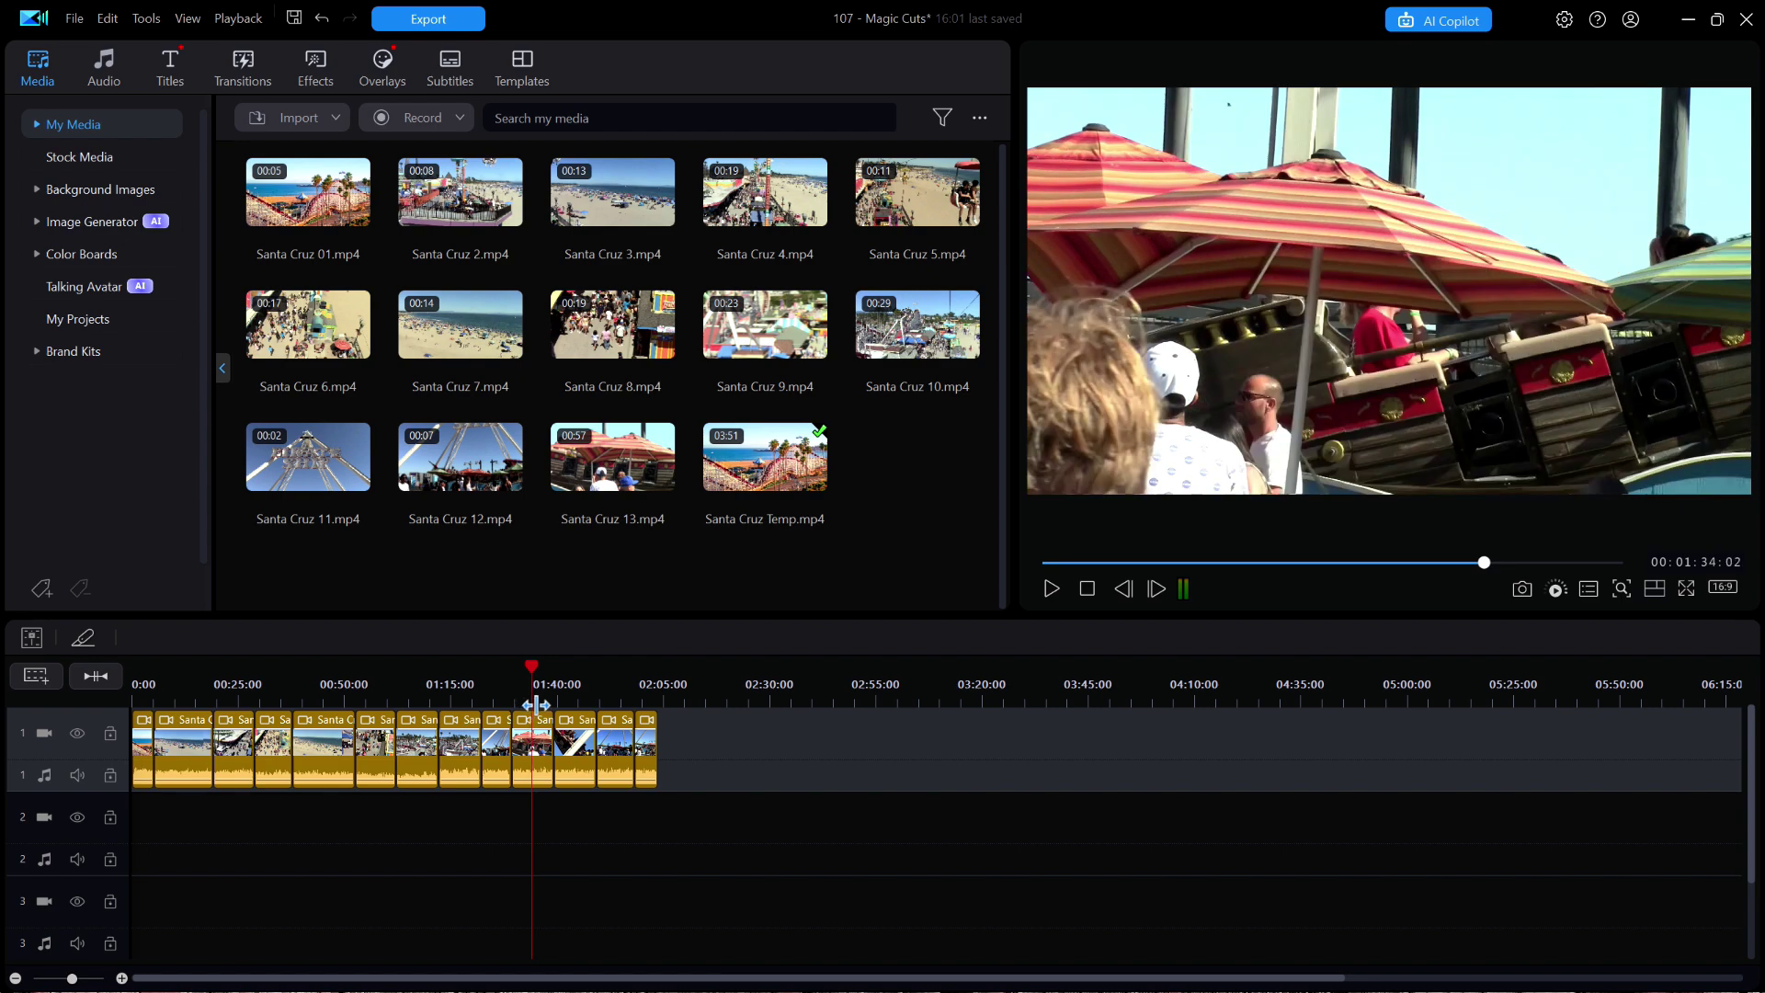
left_click_drag(535, 705, 590, 750)
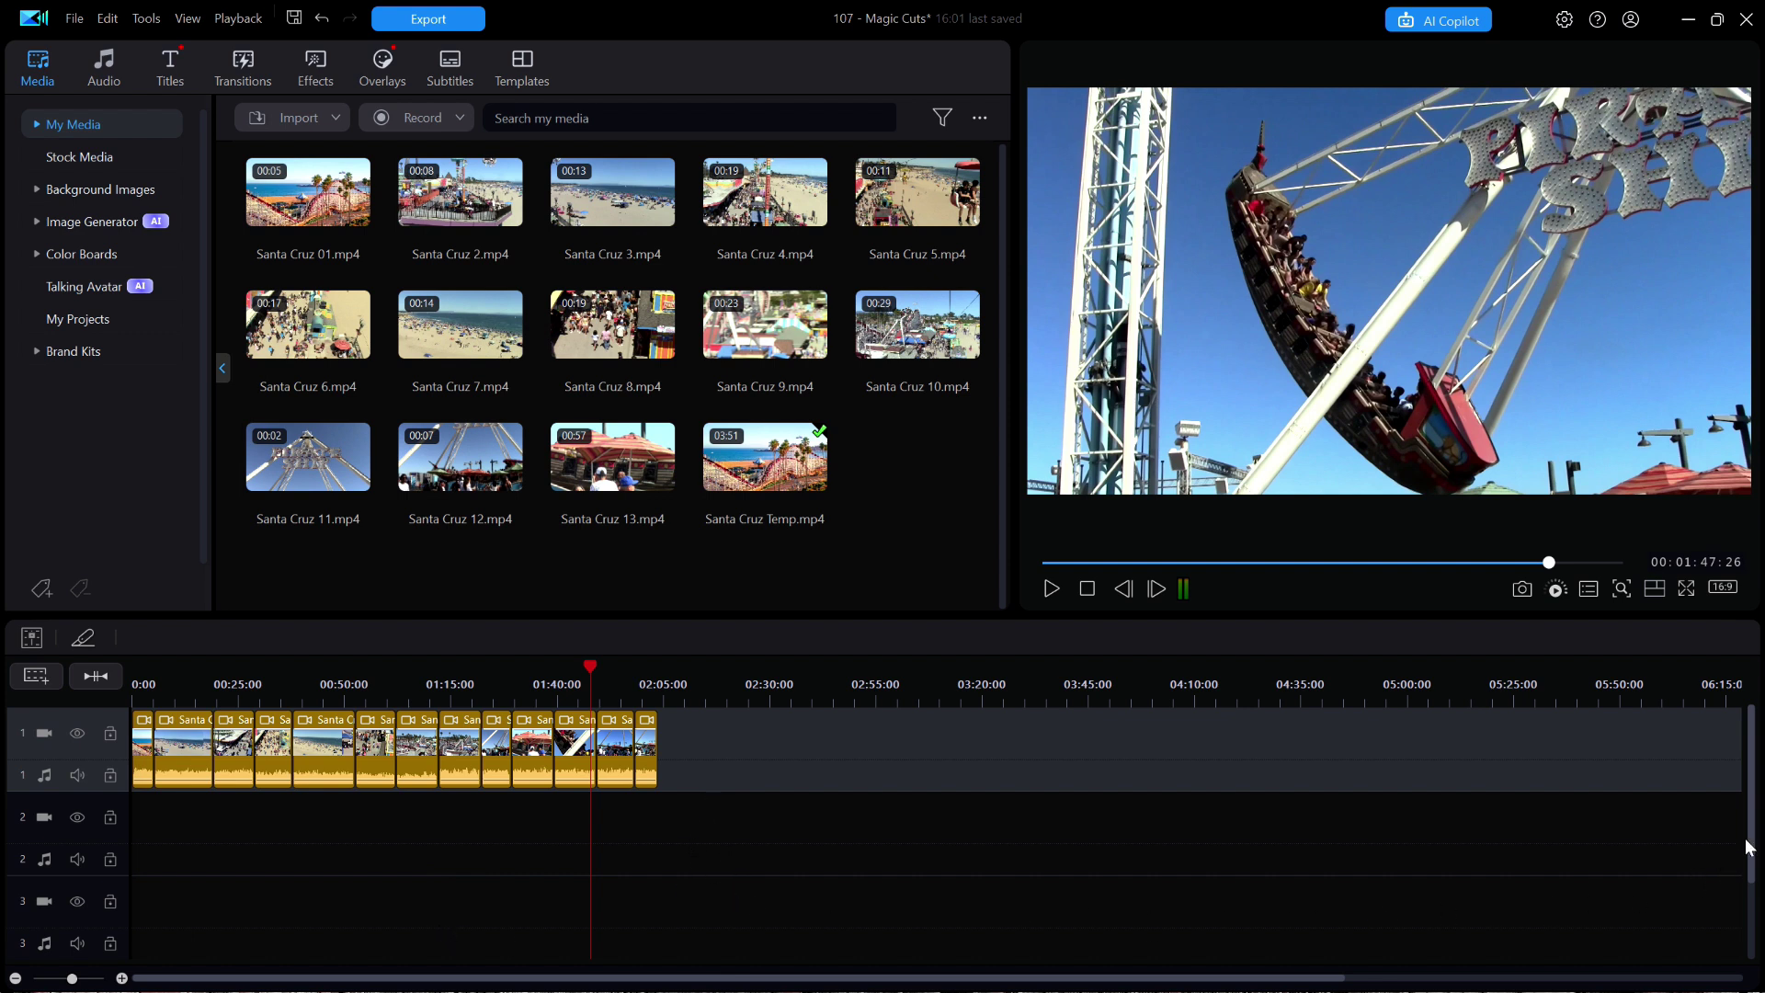
Step: Remove the timeline's empty tracks, then undo to bring them back
left_click_drag(1749, 847, 1755, 930)
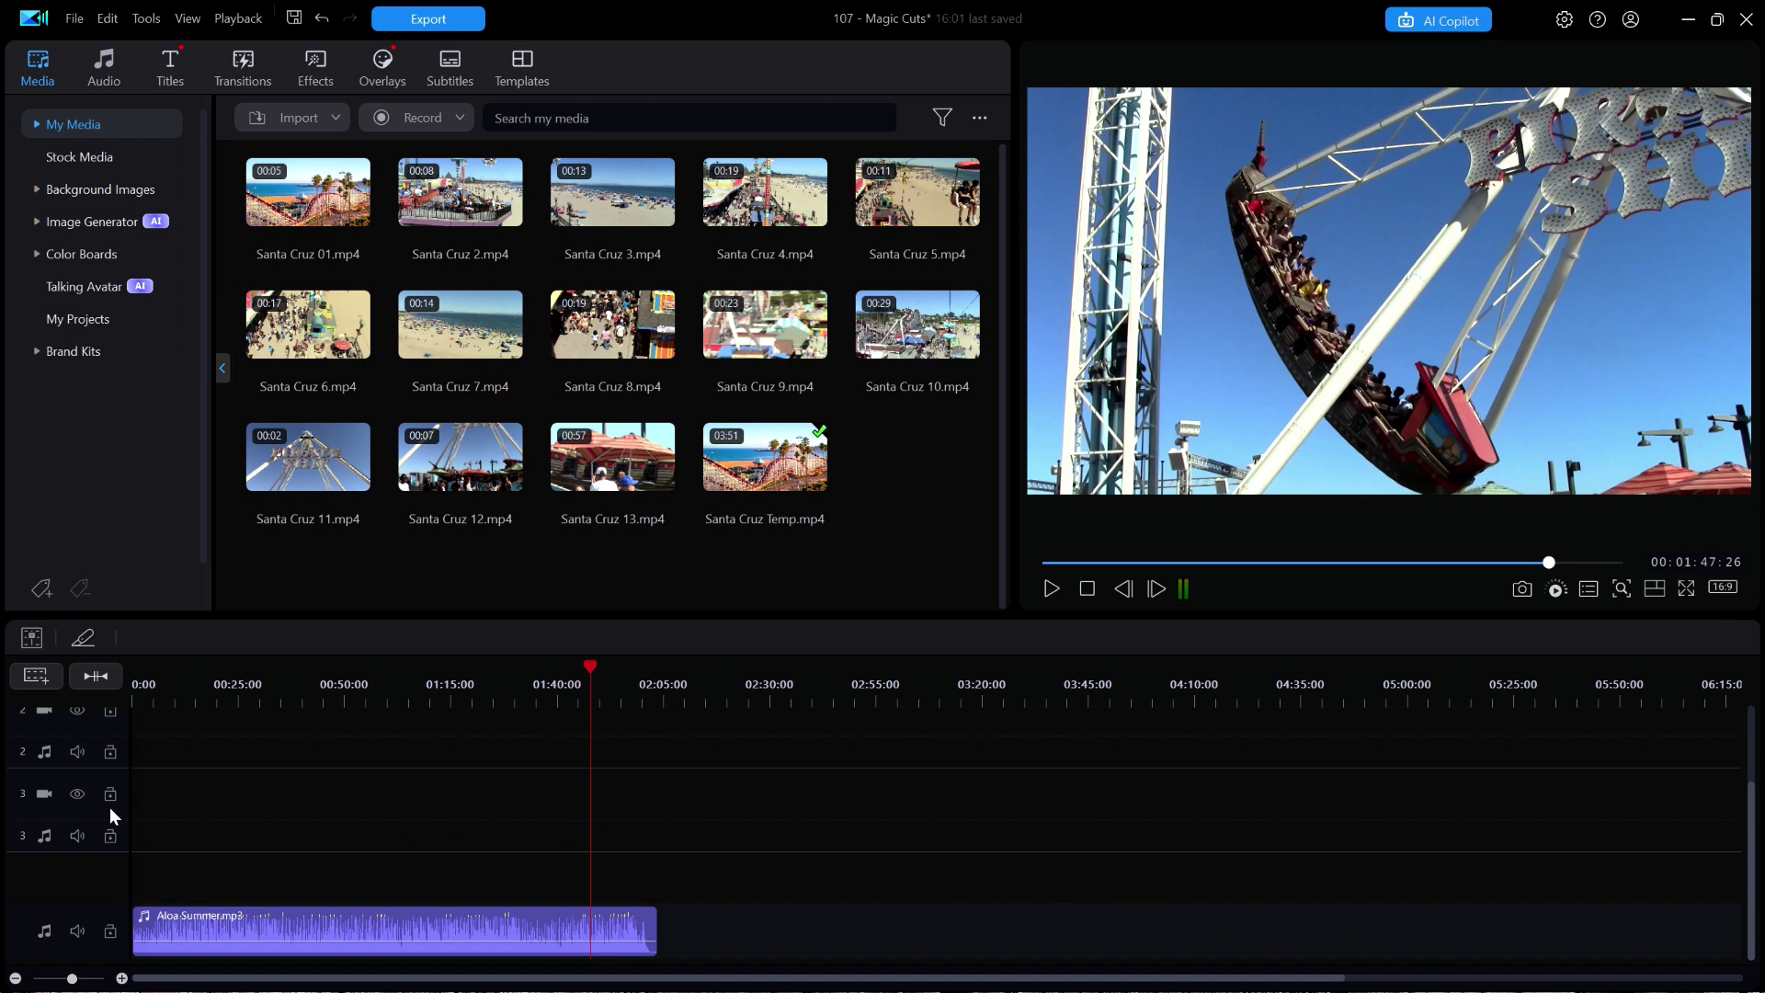
right_click(15, 809)
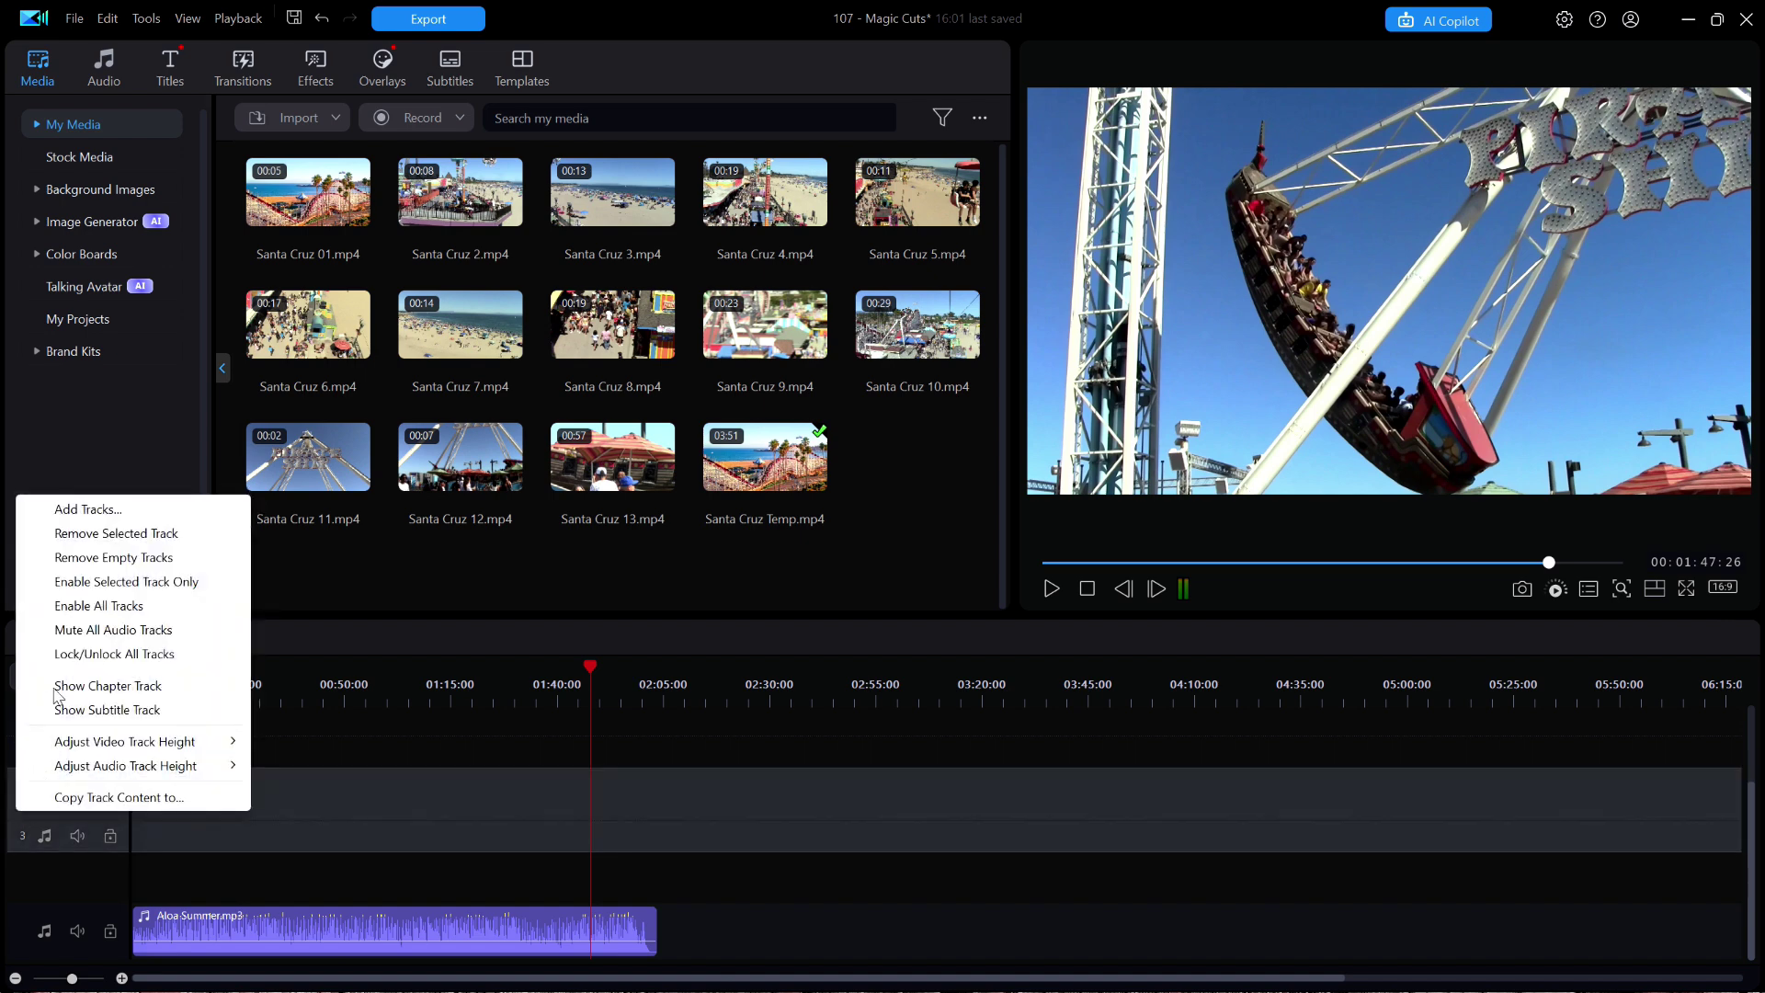
left_click(85, 560)
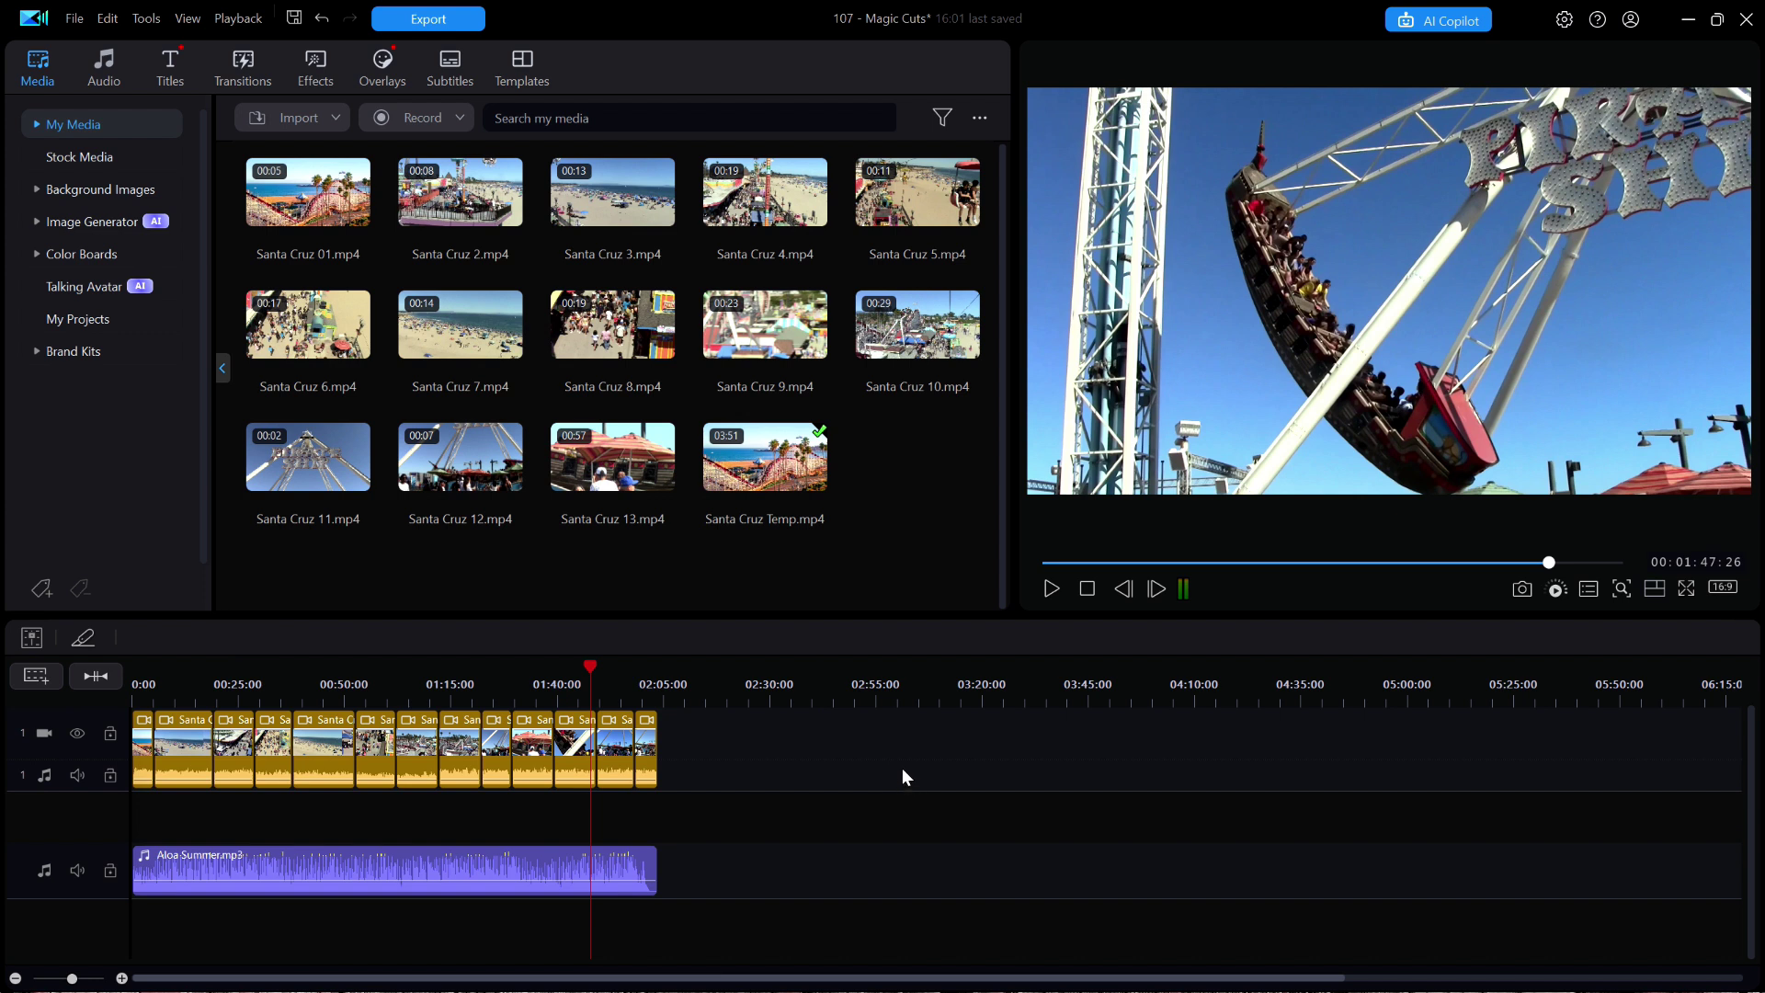
key("ctrl+z")
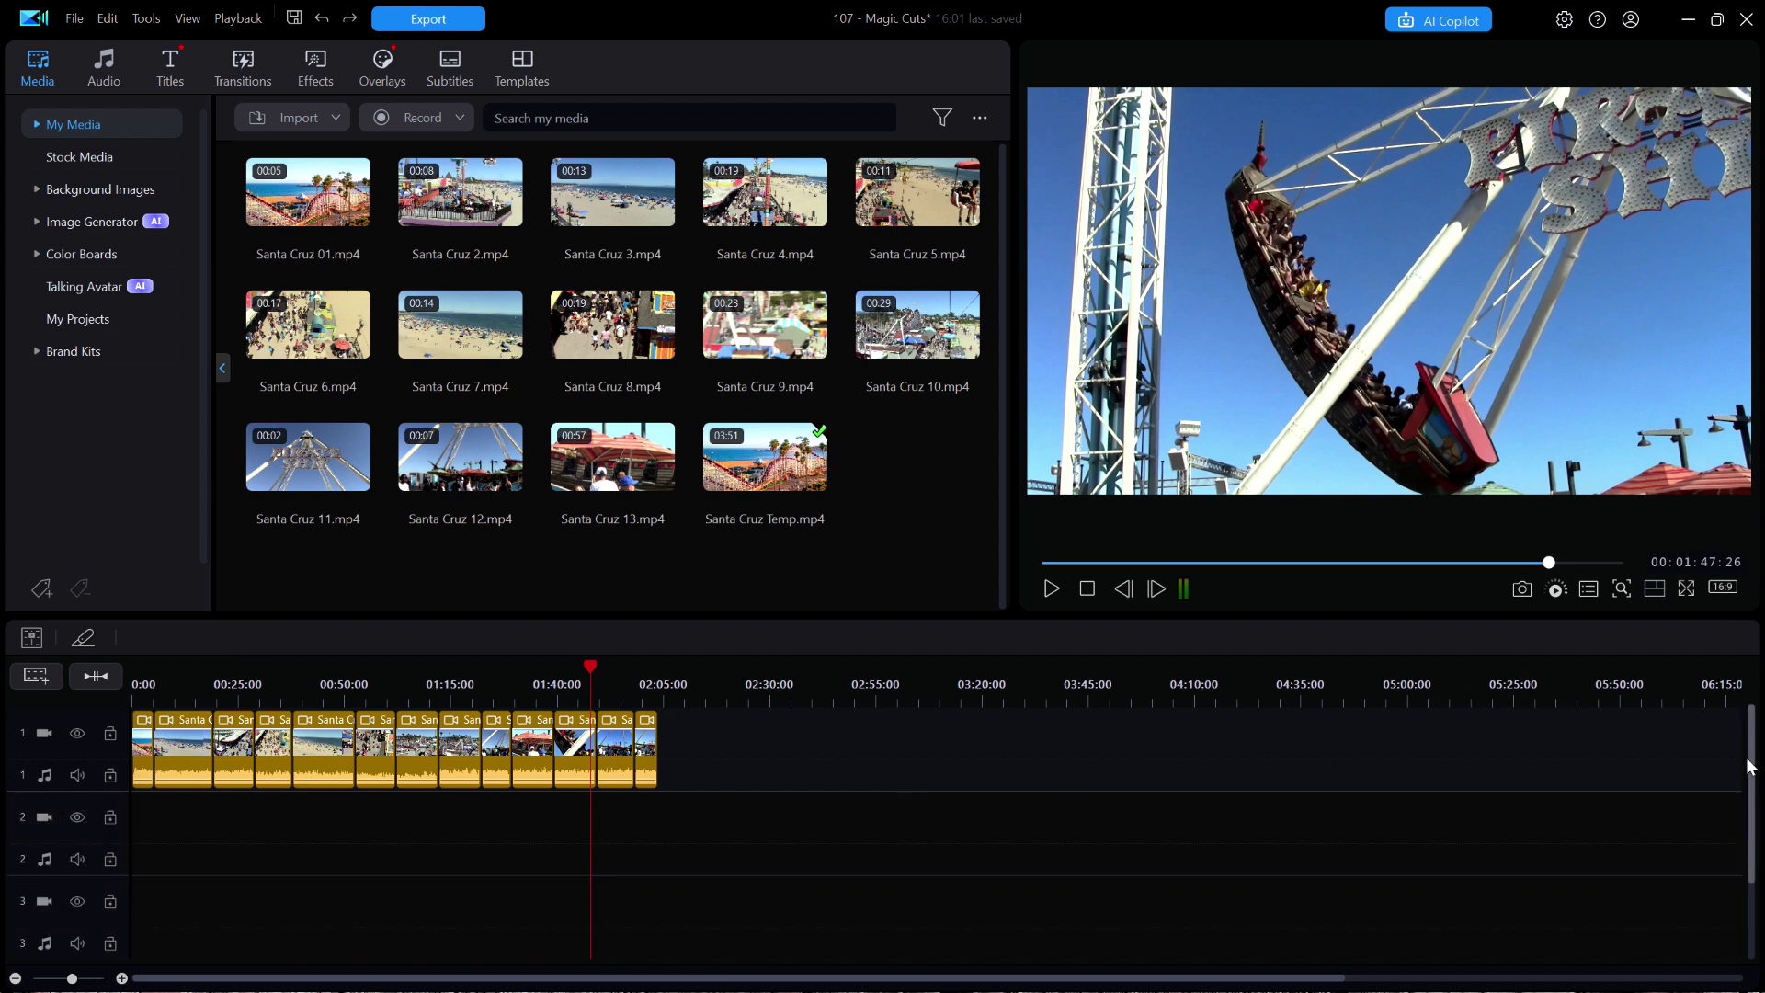
Step: Move Aloa Summer.mp3 up onto audio track 2, starting at 00:00
scroll(1754, 823, "down", 1)
scroll(1754, 824, "down", 3)
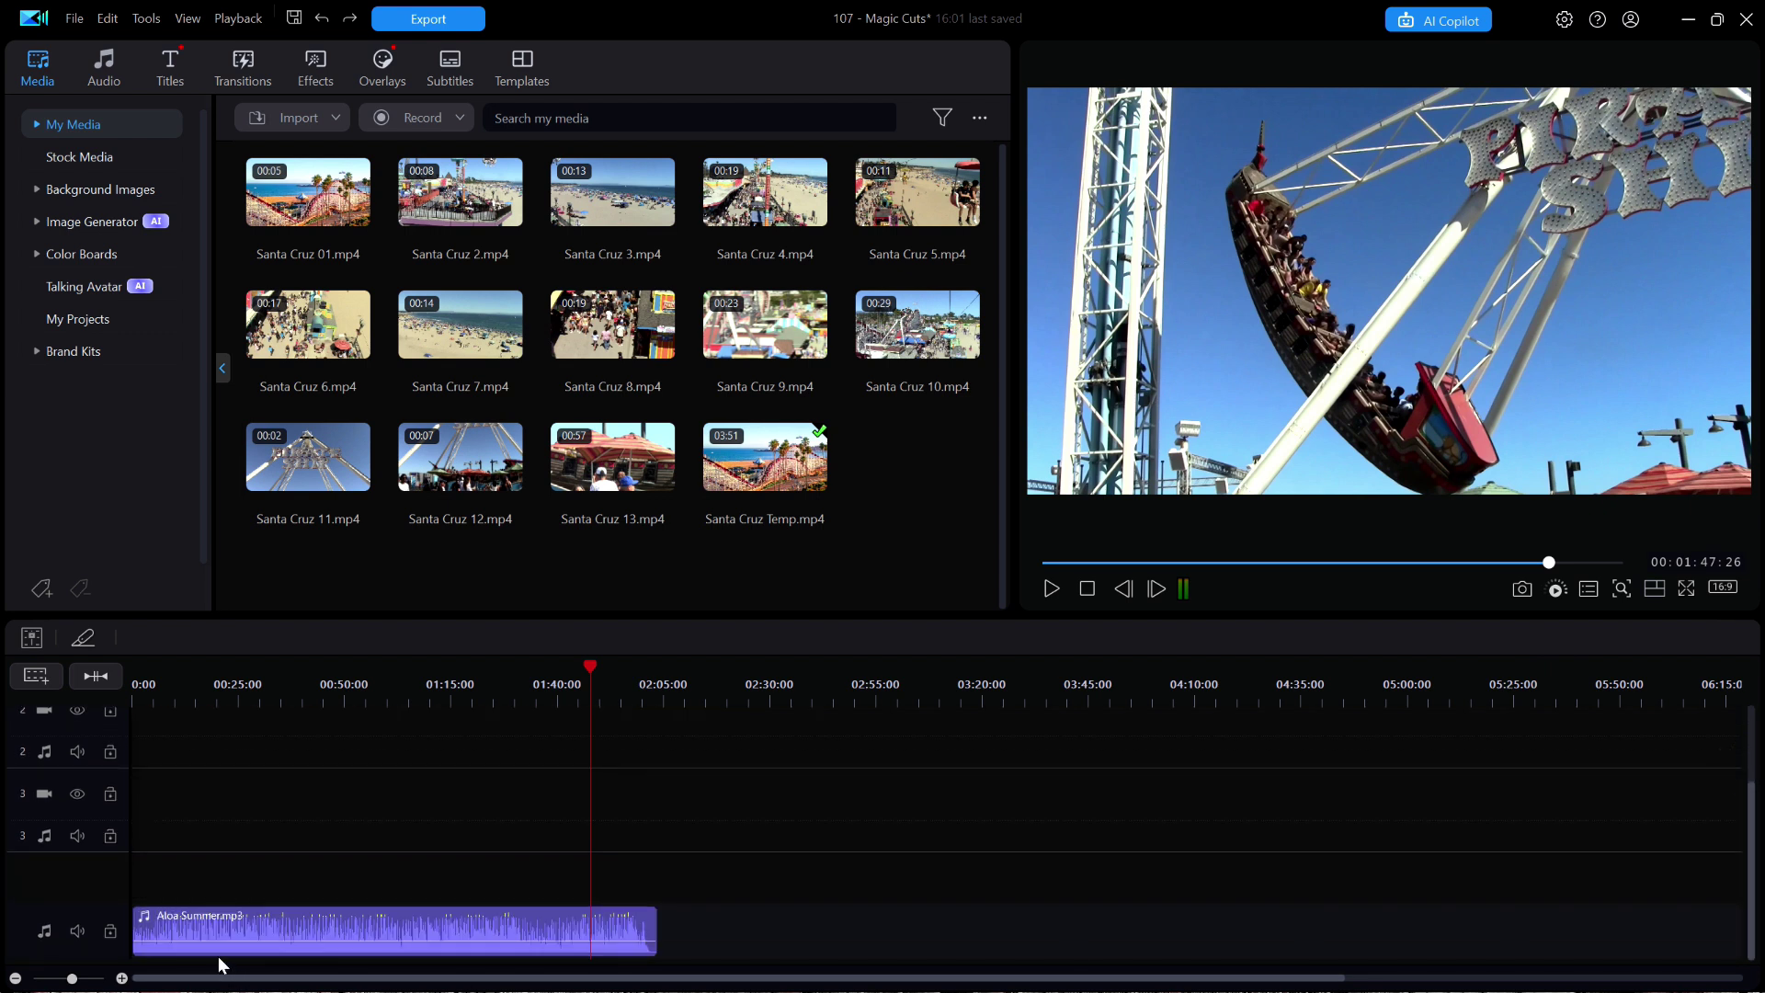
left_click_drag(263, 925, 224, 802)
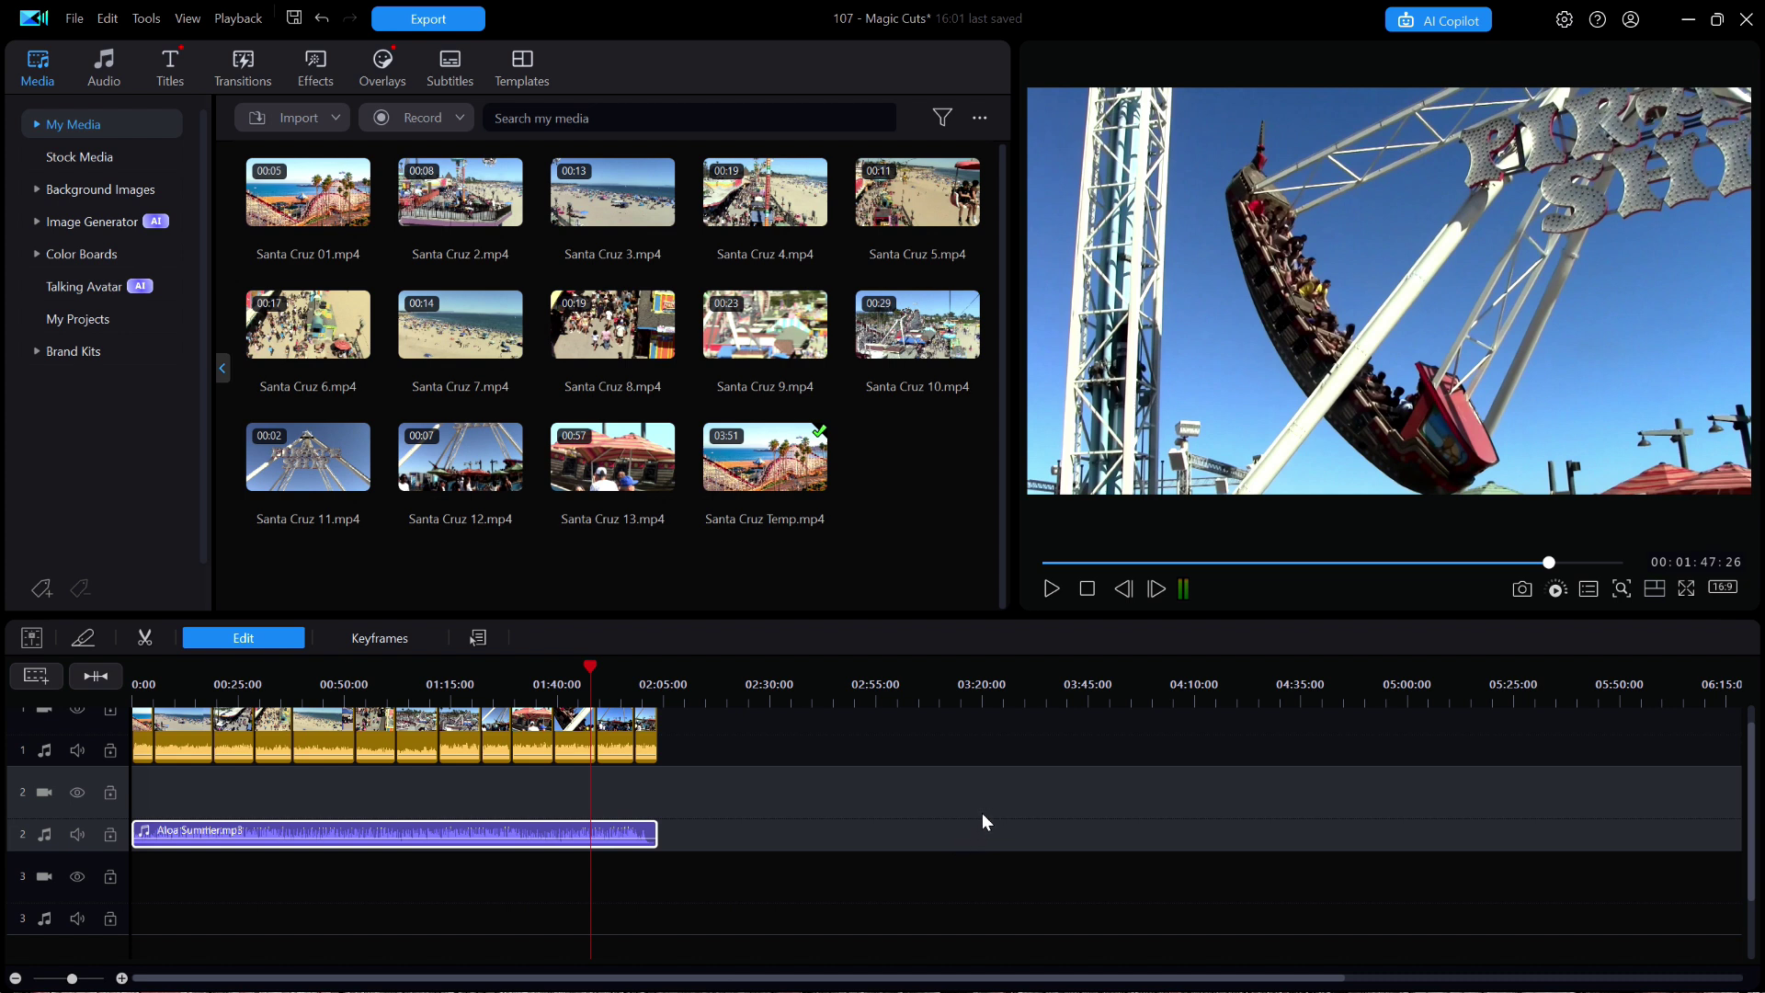